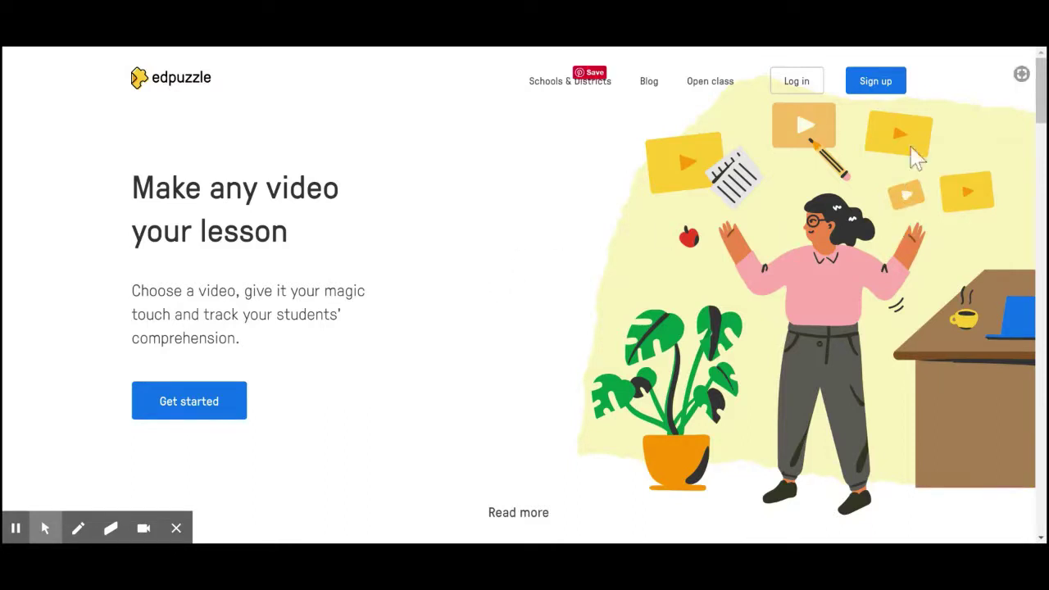
- Begin teacher sign-up with an Edpuzzle account to reach the 'You're almost there!' form
{"action": "left_click", "coordinate": [875, 82]}
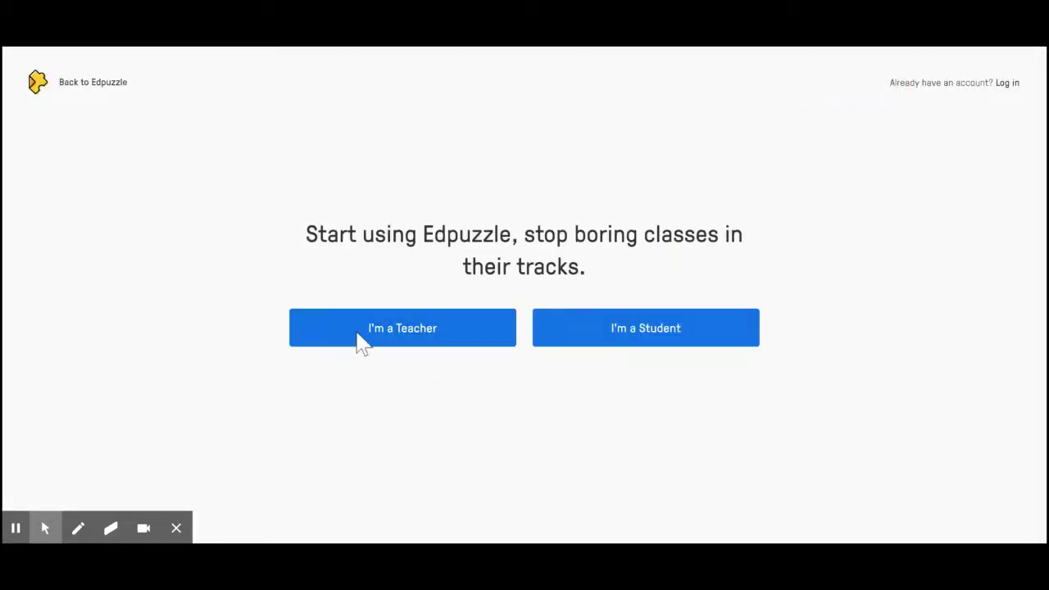
{"action": "left_click", "coordinate": [411, 342]}
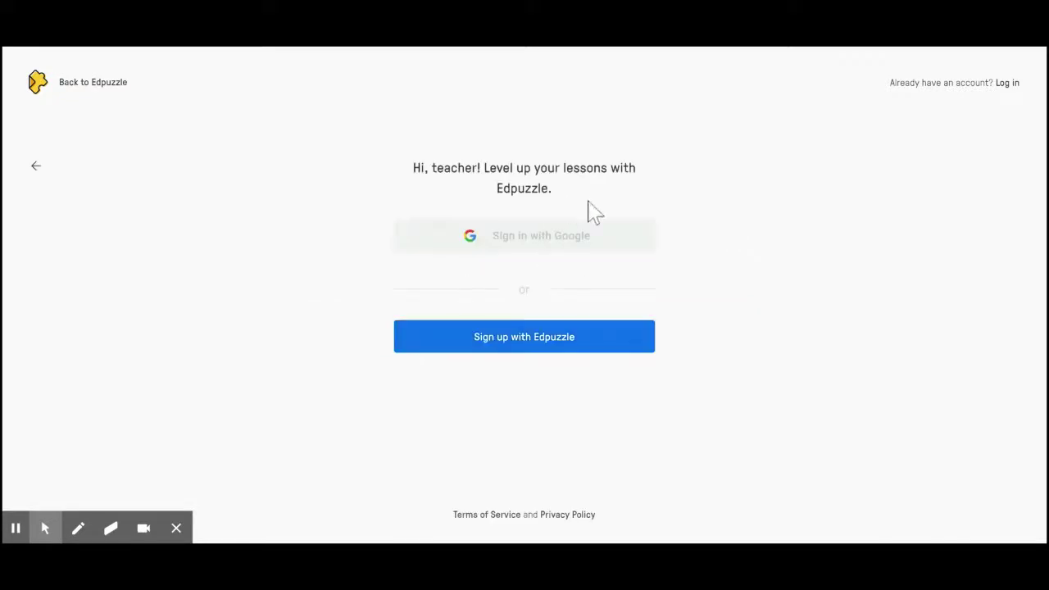
{"action": "left_click", "coordinate": [529, 343]}
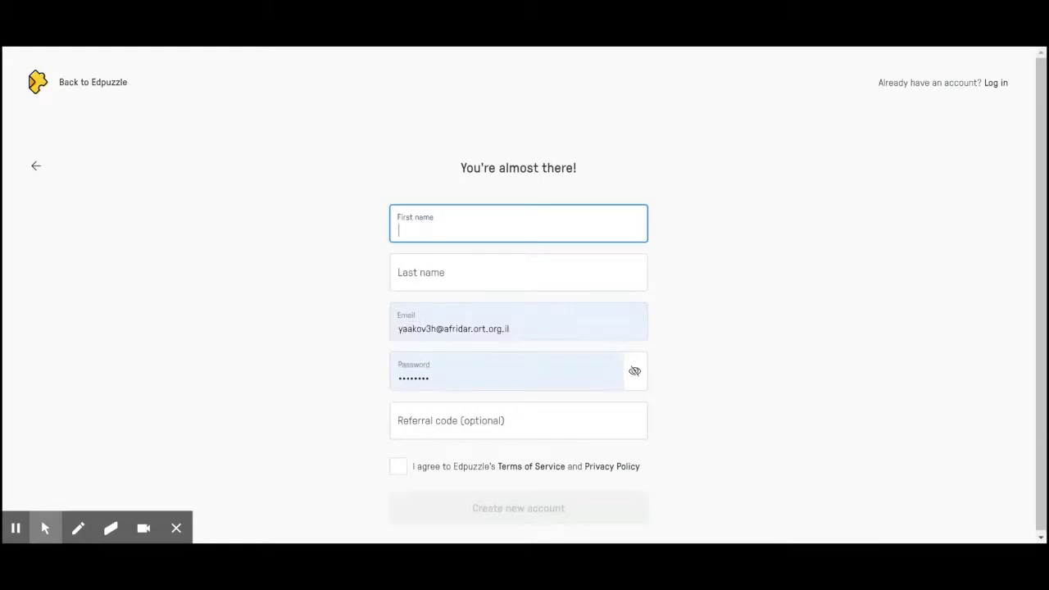
- Enter the teacher's first and last name, paste the e-mail address and type the account password
{"action": "left_click", "coordinate": [447, 234]}
{"action": "left_click", "coordinate": [458, 279]}
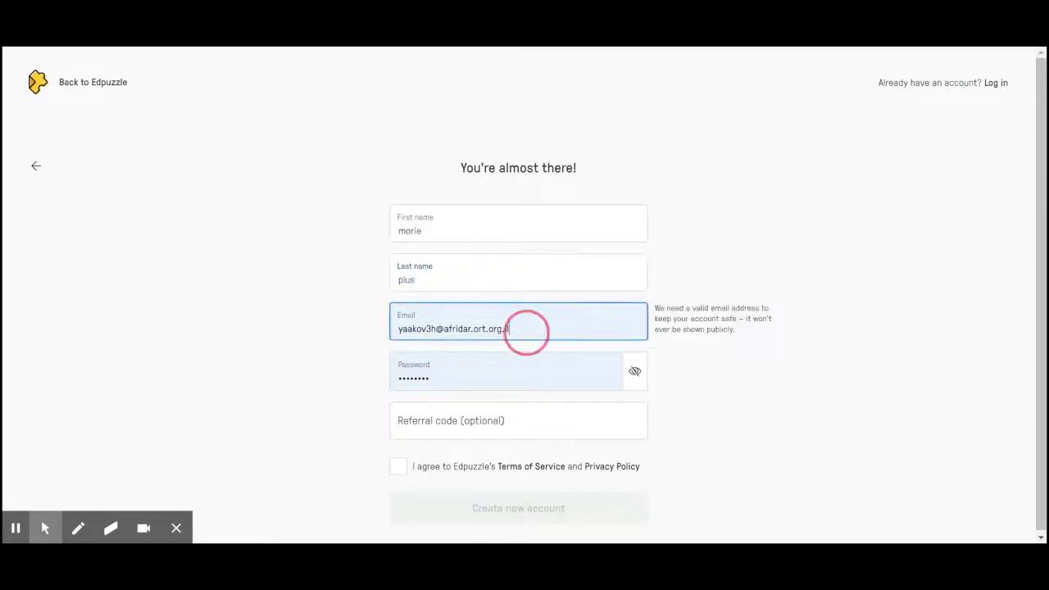
{"action": "left_click", "coordinate": [520, 329]}
{"action": "left_click", "coordinate": [471, 329]}
{"action": "key", "text": "ctrl+a"}
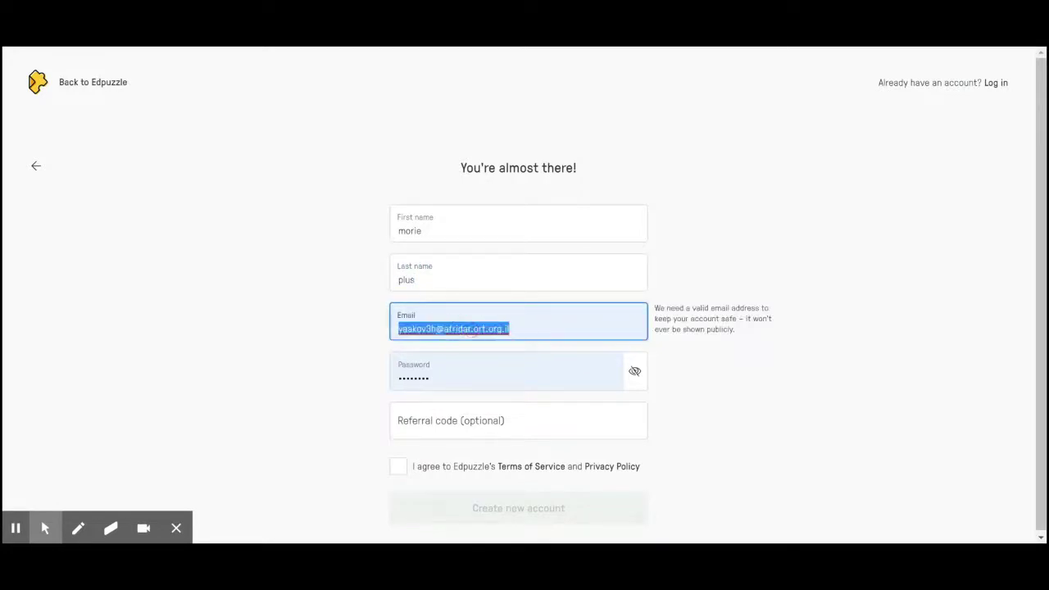
{"action": "key", "text": "ctrl+v"}
{"action": "left_click", "coordinate": [452, 379]}
{"action": "key", "text": "ctrl+a"}
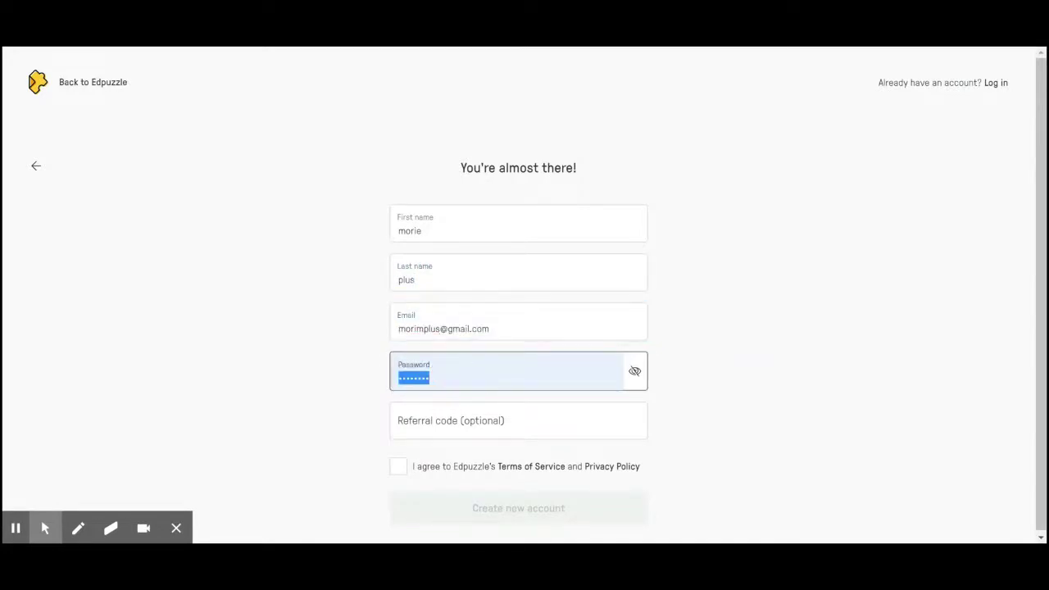
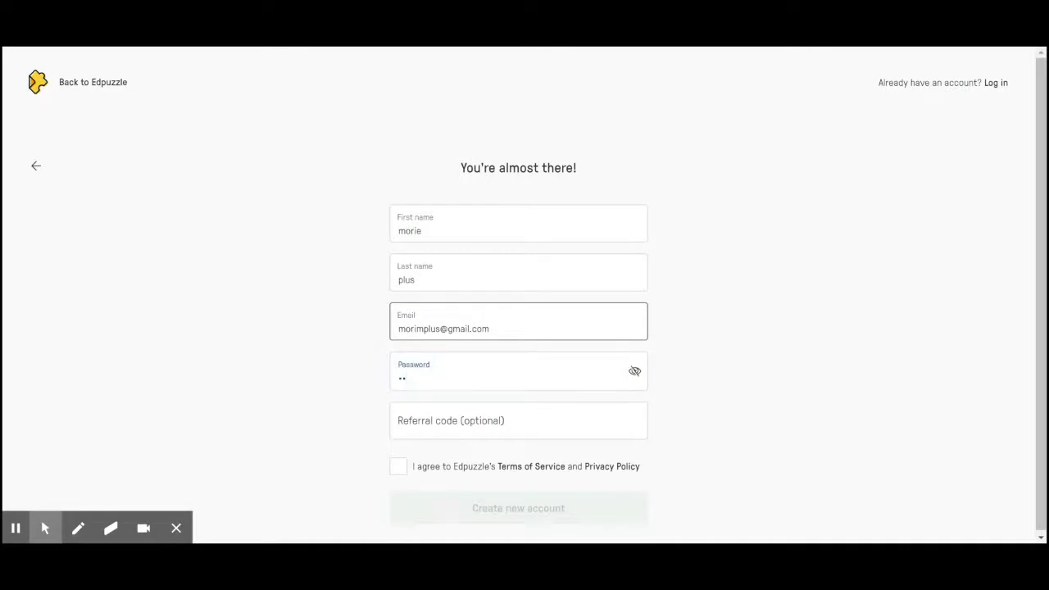
- Accept the terms of service and create the new teacher account
{"action": "left_click", "coordinate": [506, 418]}
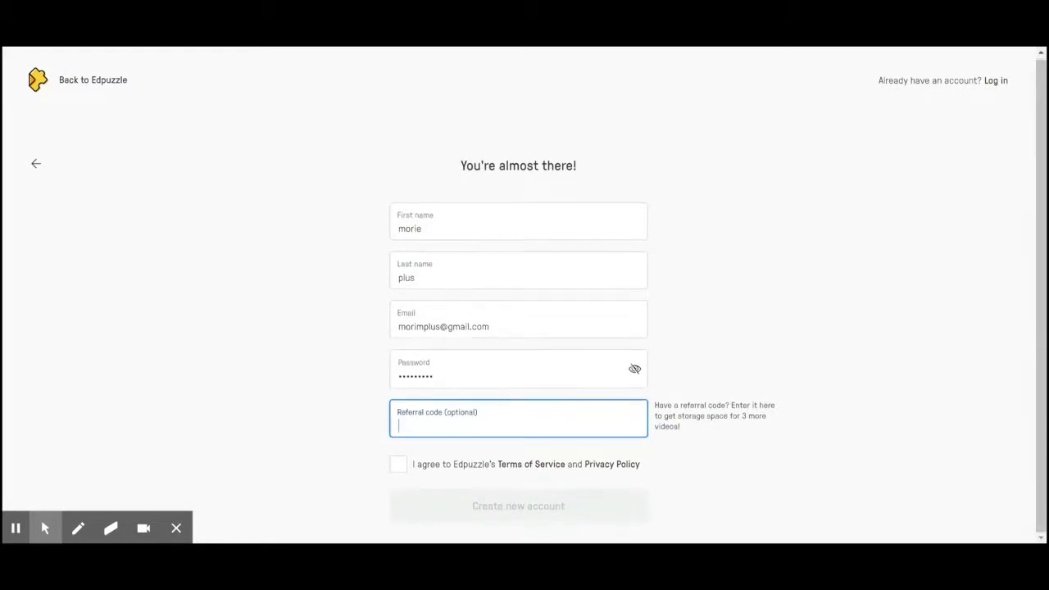
{"action": "left_click", "coordinate": [401, 465]}
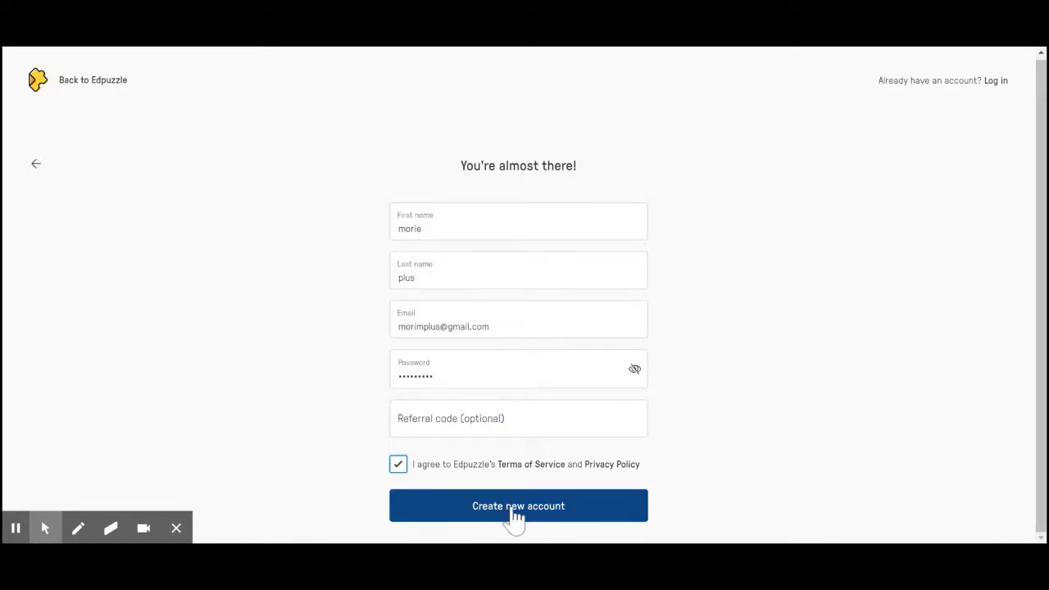
{"action": "left_click", "coordinate": [514, 515]}
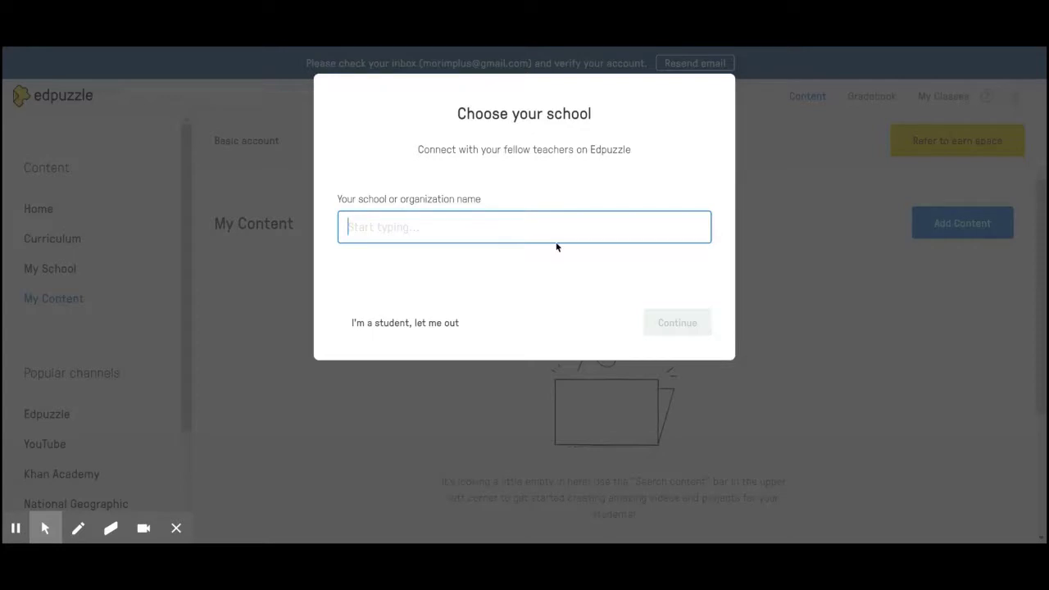
- Search for ORT AFRIDAR and choose Ort Afridar High School as the account's school
{"action": "type", "text": "ORT"}
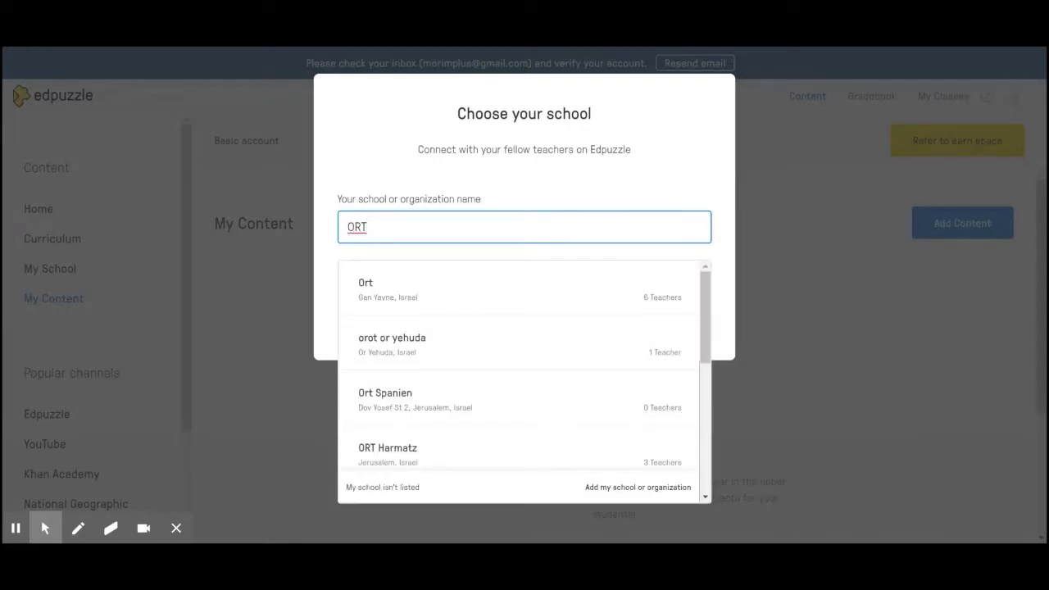
{"action": "type", "text": " AFRI"}
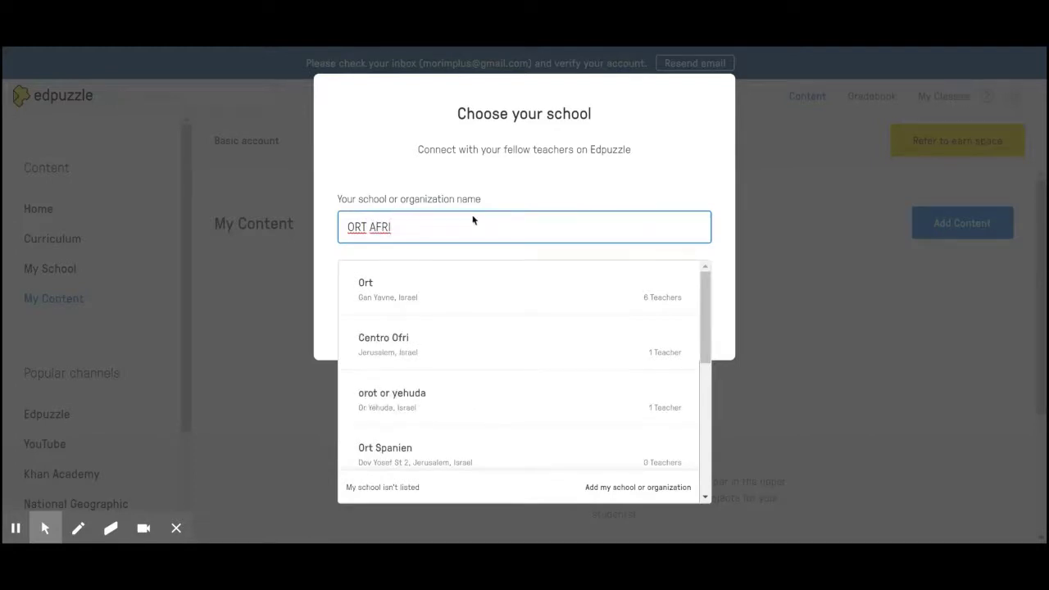
{"action": "type", "text": "DAR"}
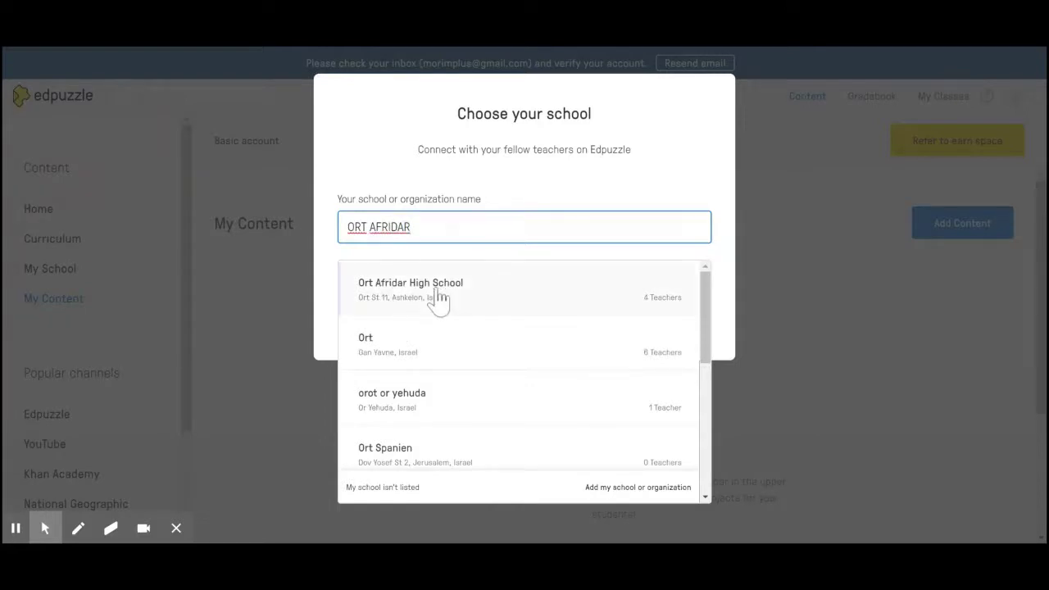
{"action": "left_click", "coordinate": [440, 297]}
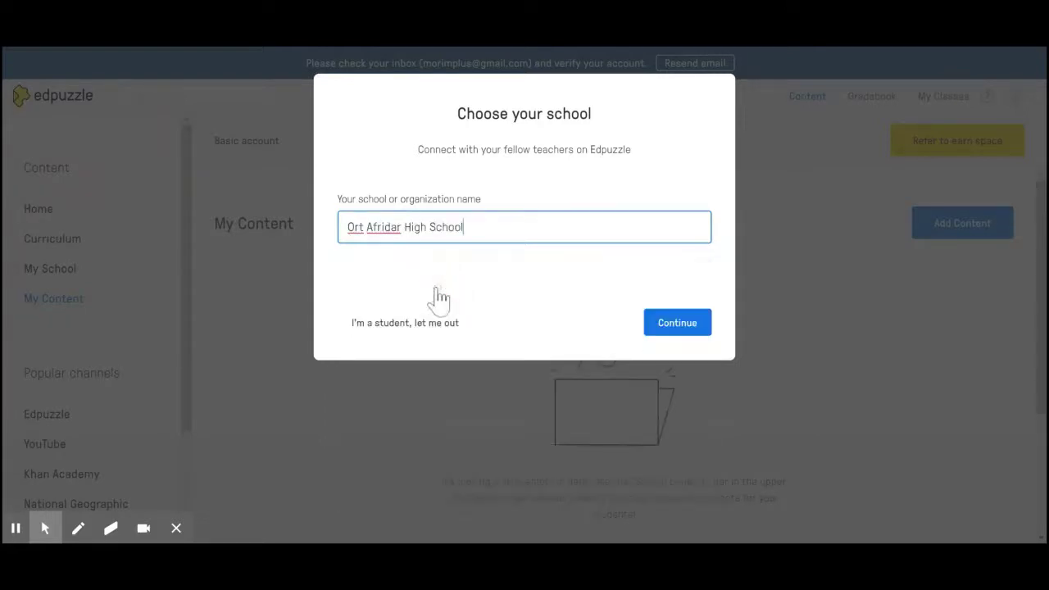
{"action": "left_click", "coordinate": [683, 332]}
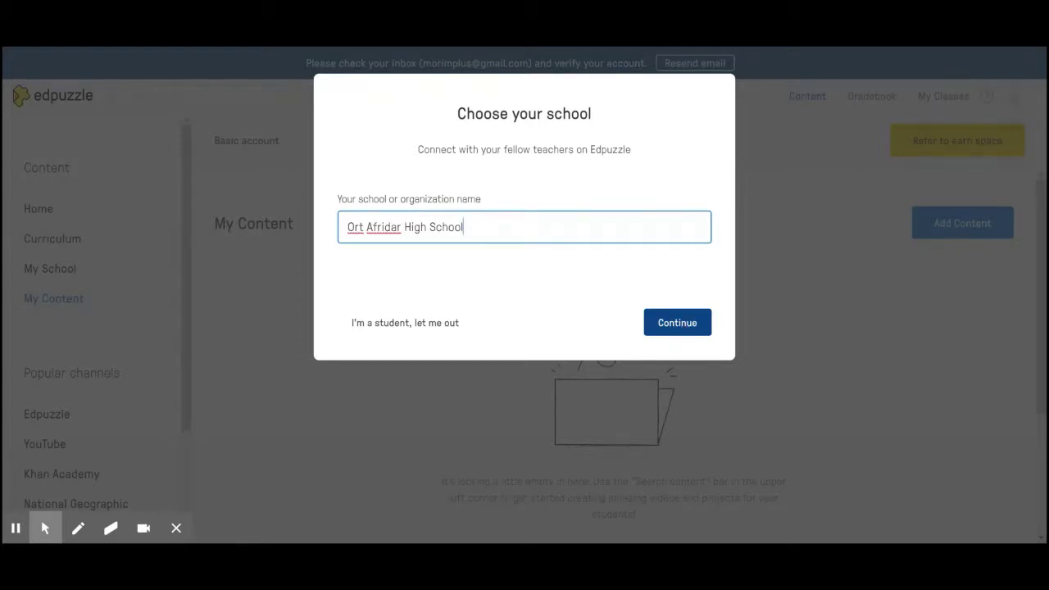
{"action": "left_click", "coordinate": [683, 331]}
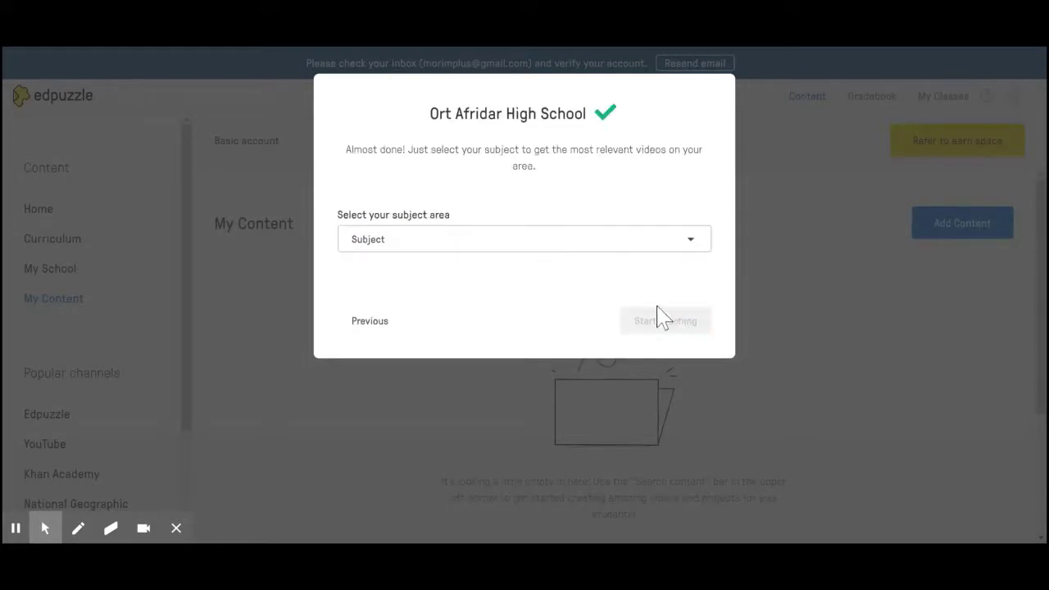
- Set the subject area to Science and finish onboarding
{"action": "left_click", "coordinate": [499, 239]}
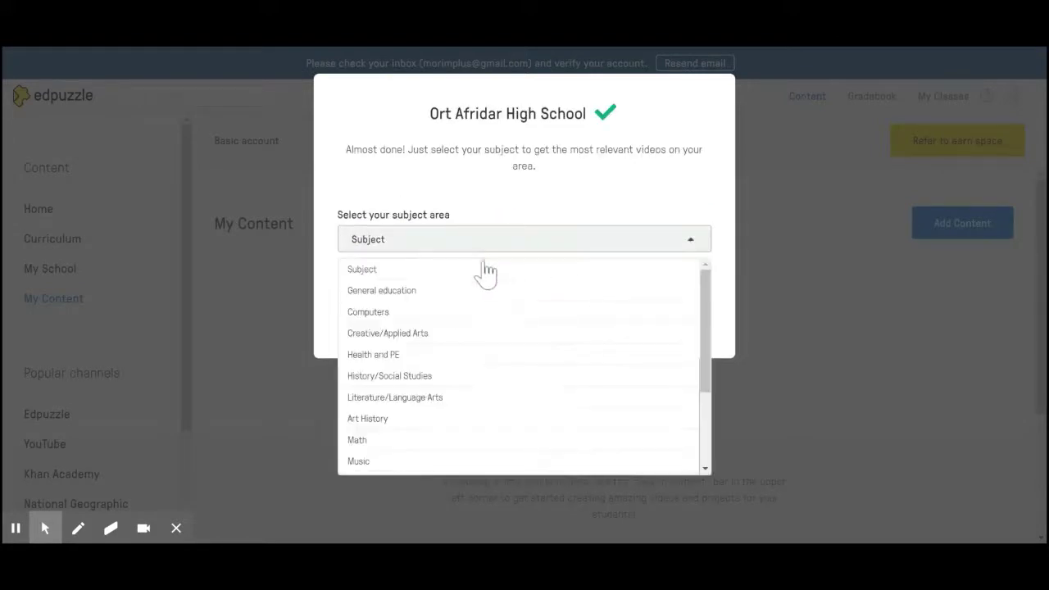
{"action": "scroll", "coordinate": [483, 360], "scroll_direction": "down", "scroll_amount": 1}
{"action": "scroll", "coordinate": [479, 373], "scroll_direction": "down", "scroll_amount": 1}
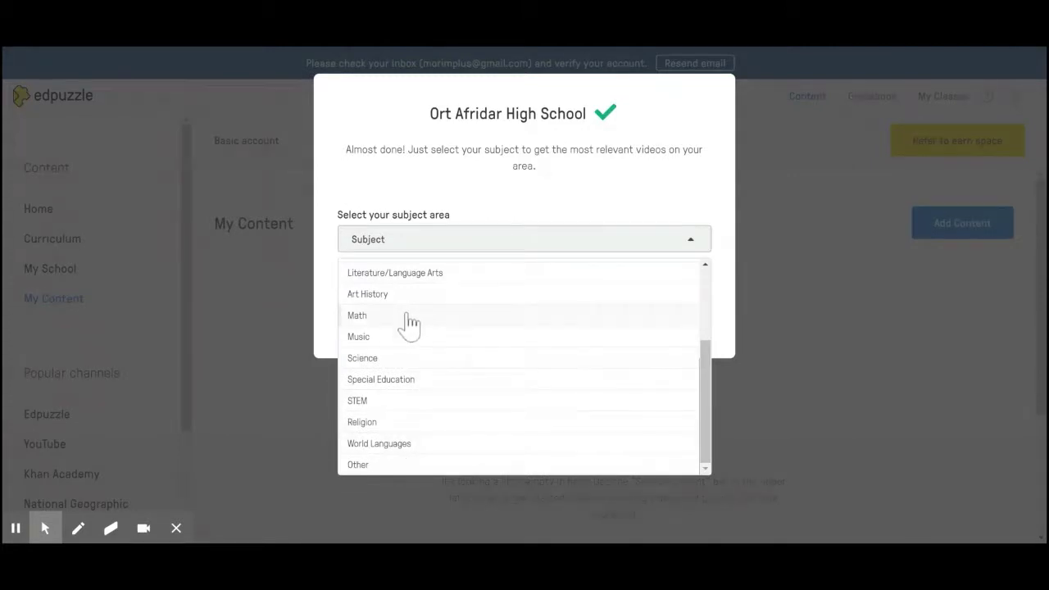
{"action": "left_click", "coordinate": [367, 359]}
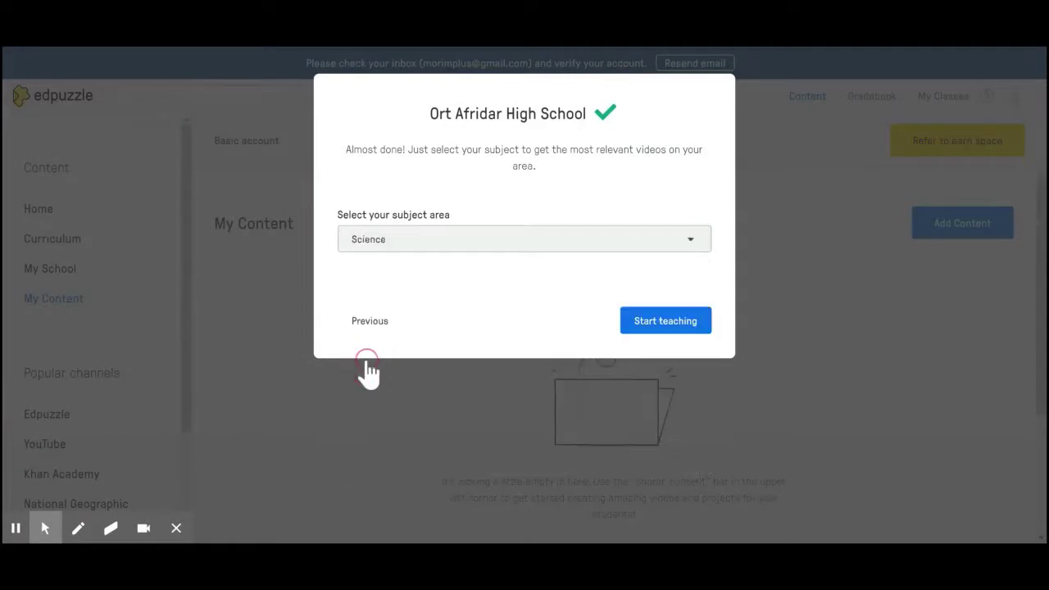
{"action": "left_click", "coordinate": [666, 330]}
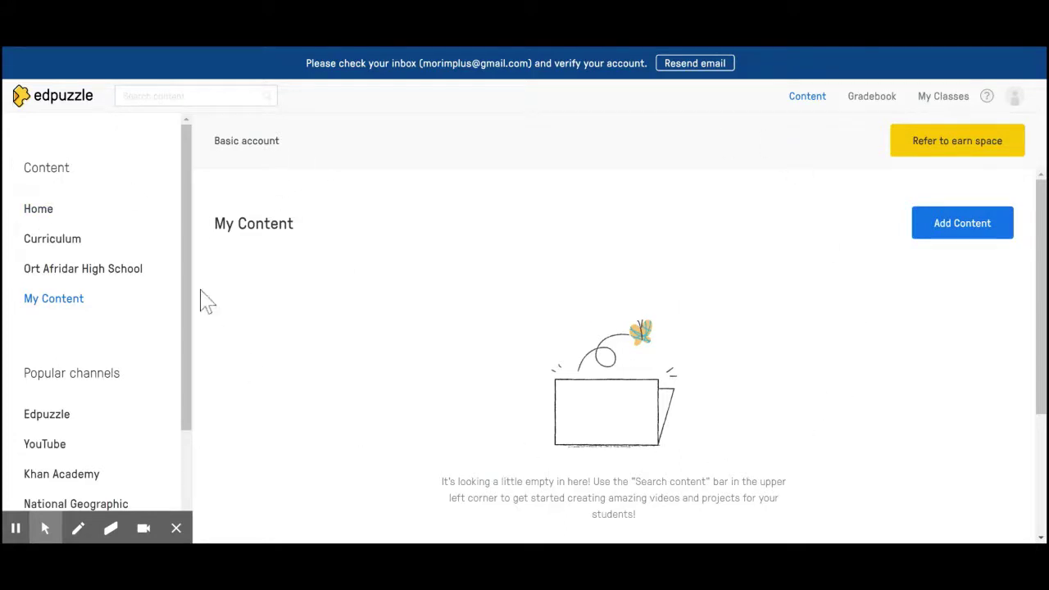
- Look through the sidebar's Popular channels and open the YouTube channel
{"action": "scroll", "coordinate": [451, 248], "scroll_direction": "down", "scroll_amount": 2}
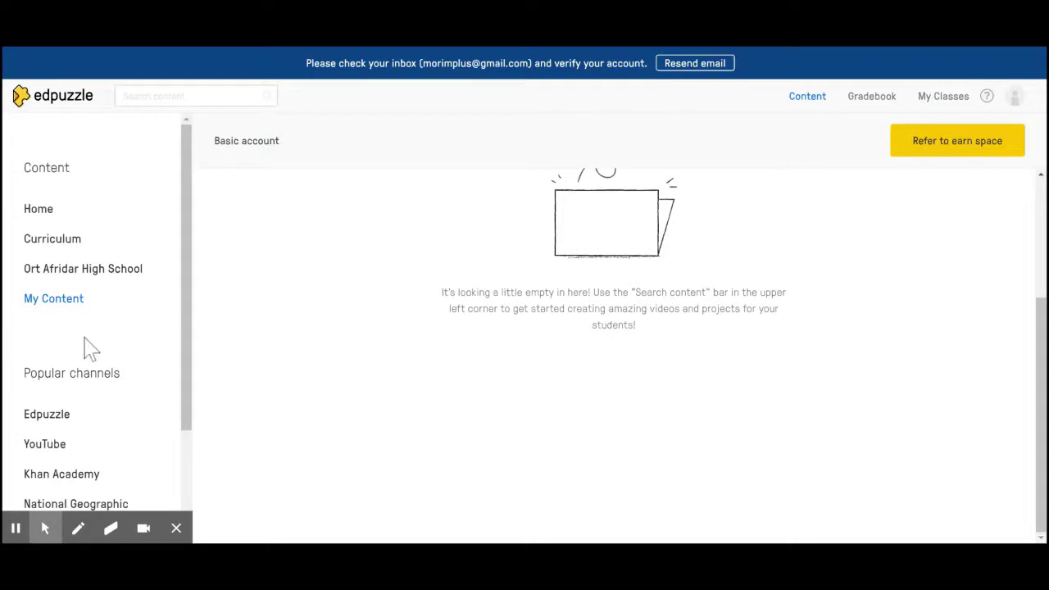
{"action": "scroll", "coordinate": [91, 348], "scroll_direction": "down", "scroll_amount": 2}
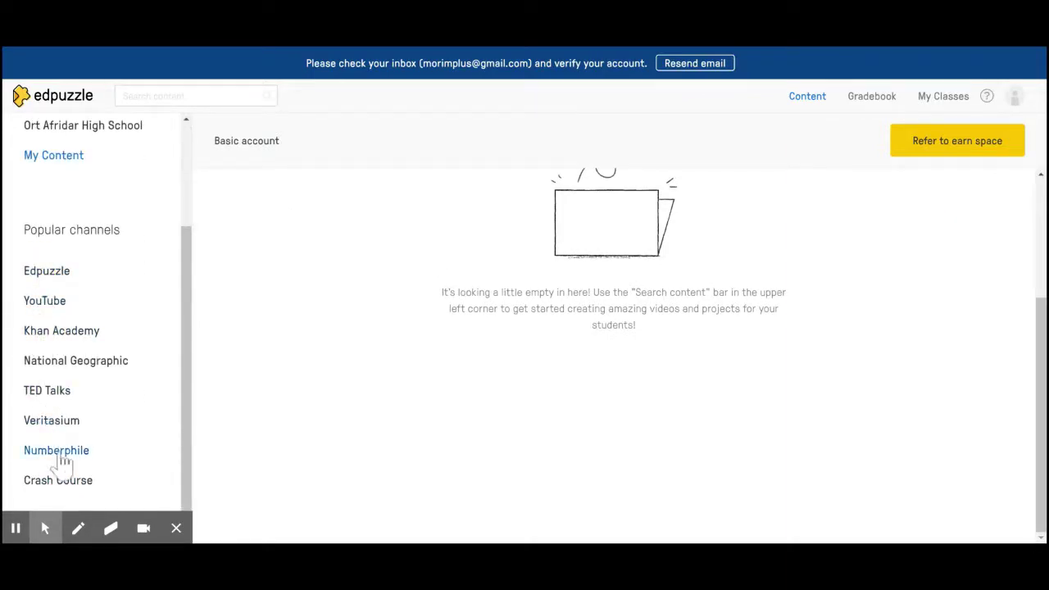
{"action": "scroll", "coordinate": [59, 347], "scroll_direction": "up", "scroll_amount": 2}
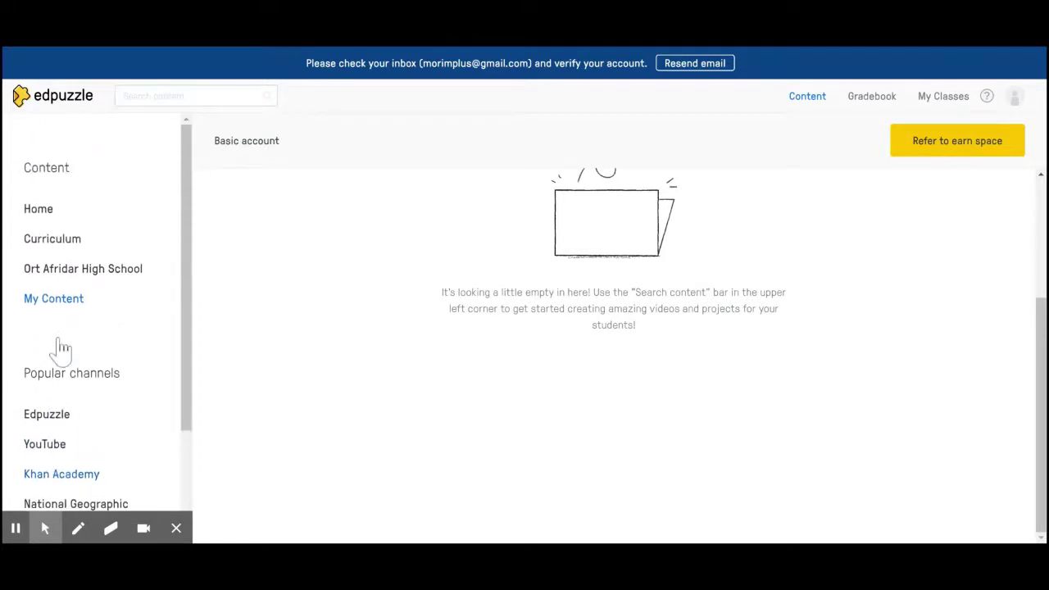
{"action": "scroll", "coordinate": [59, 348], "scroll_direction": "down", "scroll_amount": 2}
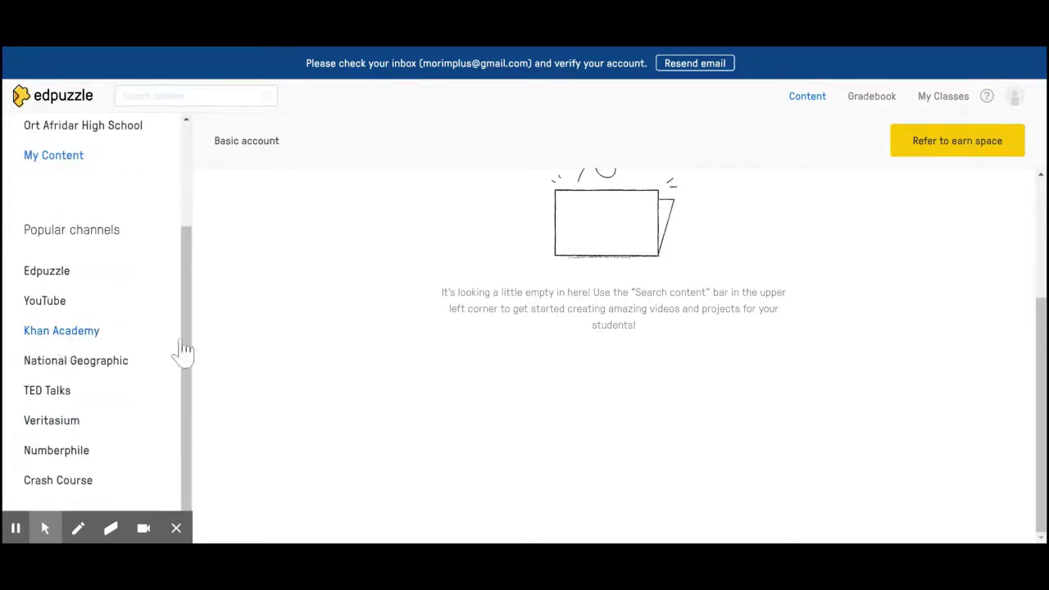
{"action": "left_click", "coordinate": [51, 305]}
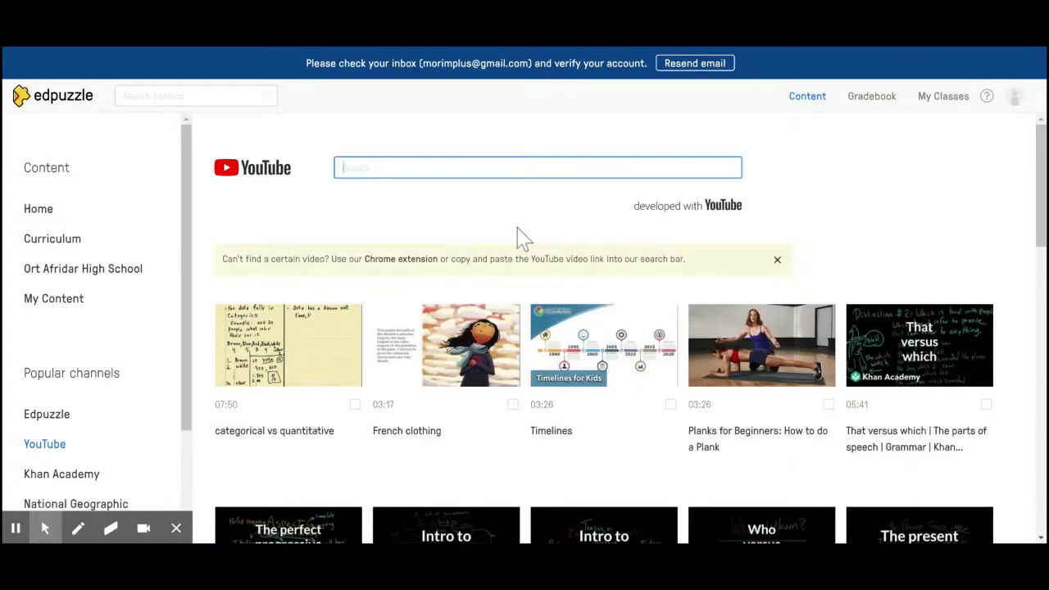
- Search YouTube for פיזיקה and open the video 'פיזיקה בכל מקום – התנגשות בין גופים'
{"action": "left_click", "coordinate": [421, 166]}
{"action": "type", "text": "יזיקה"}
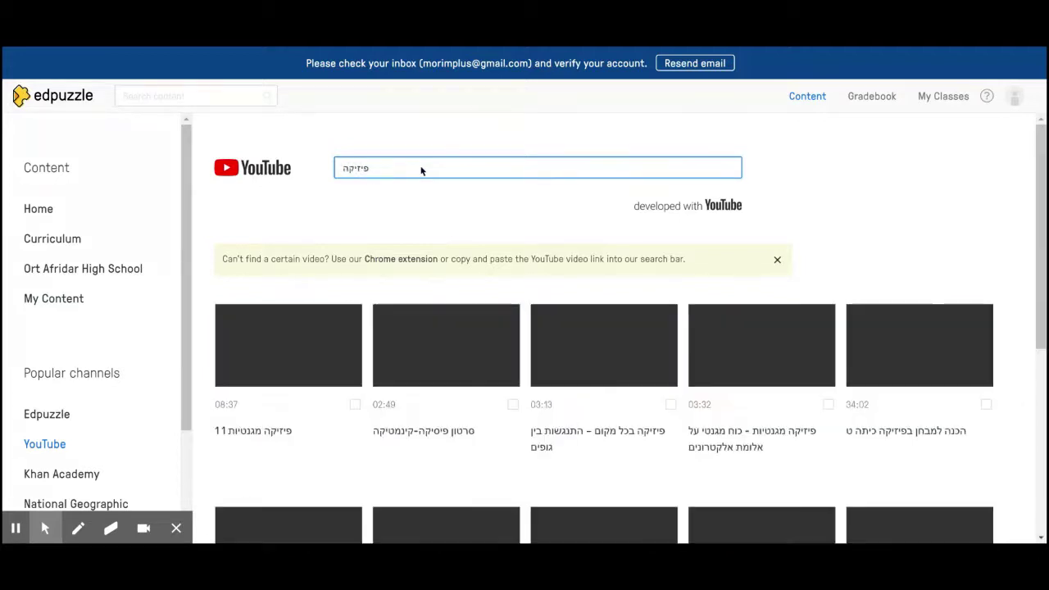
{"action": "left_click", "coordinate": [611, 367]}
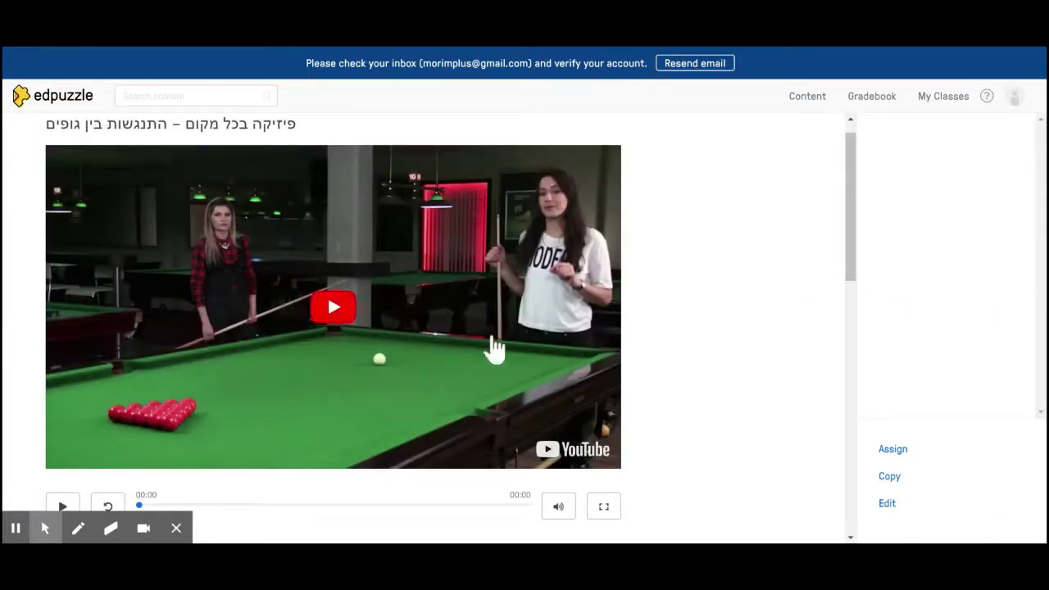
{"action": "scroll", "coordinate": [686, 293], "scroll_direction": "down", "scroll_amount": 2}
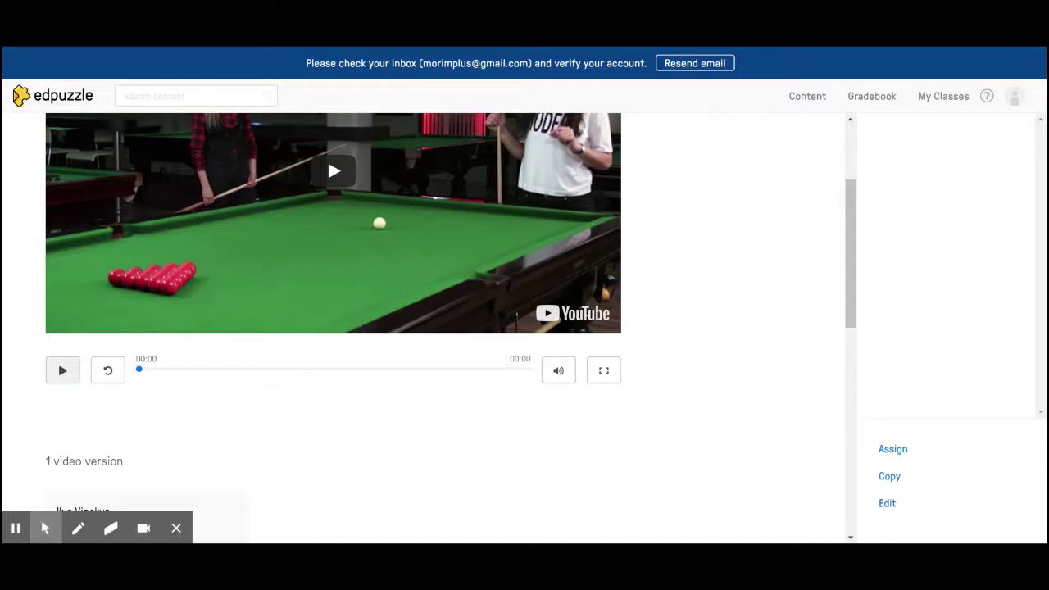
{"action": "scroll", "coordinate": [677, 335], "scroll_direction": "up", "scroll_amount": 1}
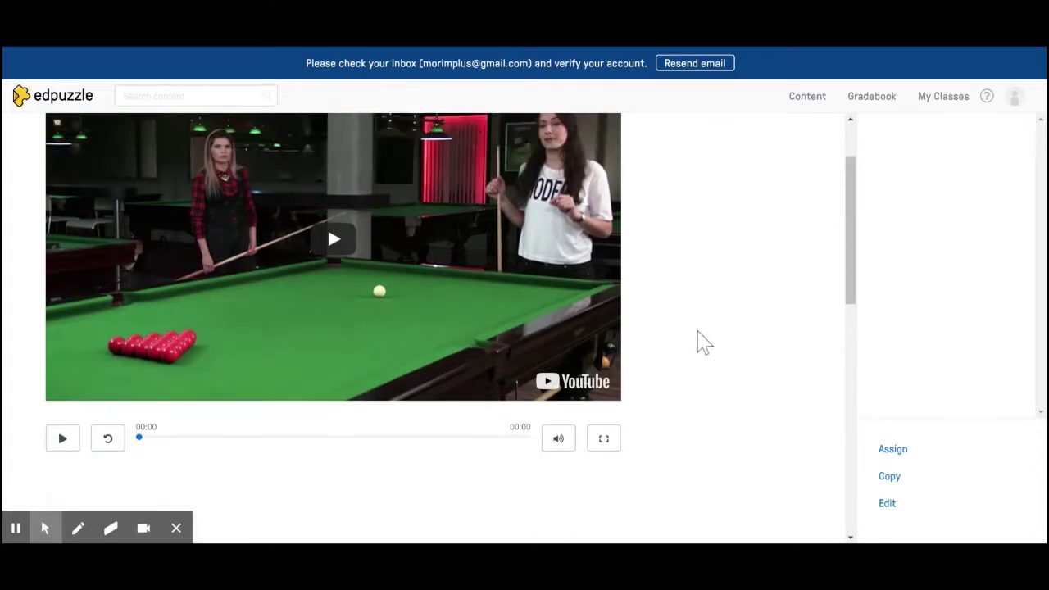
- Open the collisions video in the editor and switch to its Voiceover section
{"action": "left_click", "coordinate": [889, 510]}
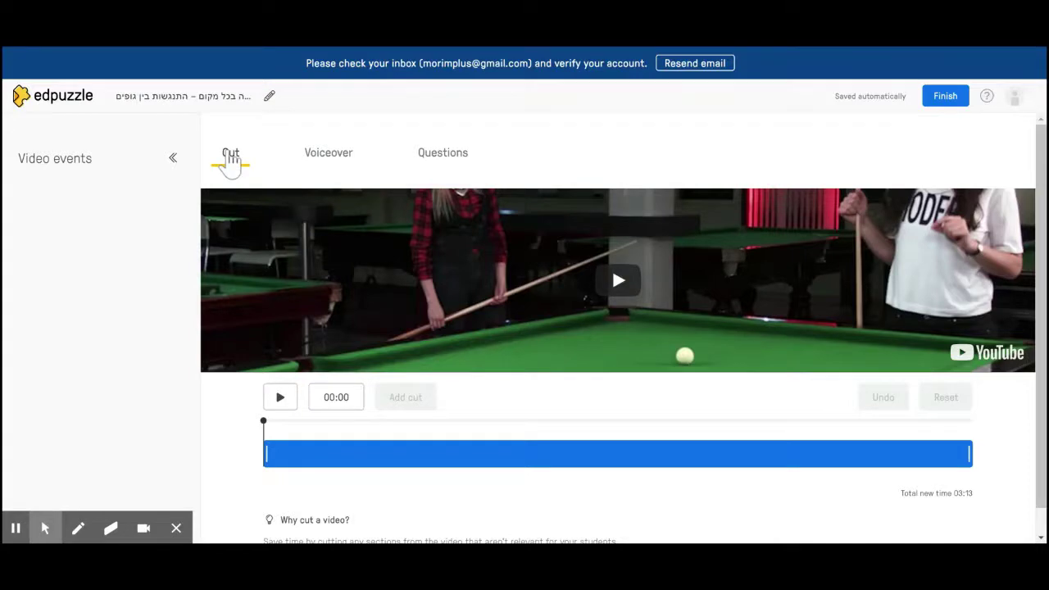
{"action": "left_click", "coordinate": [325, 166]}
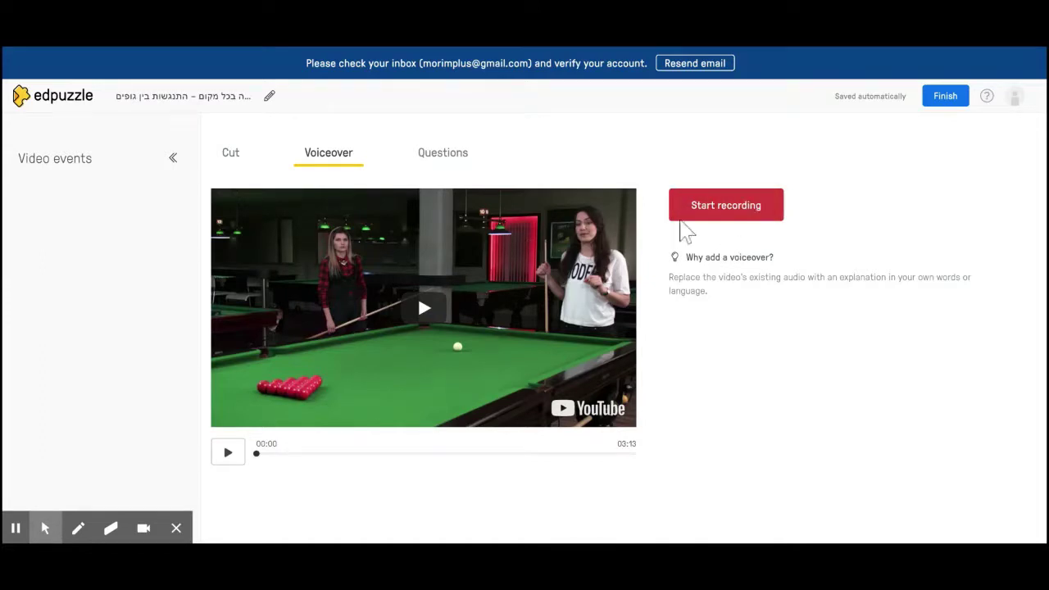
- In the Questions section, pause the video at 0:09 and start a multiple-choice question there
{"action": "left_click", "coordinate": [454, 164]}
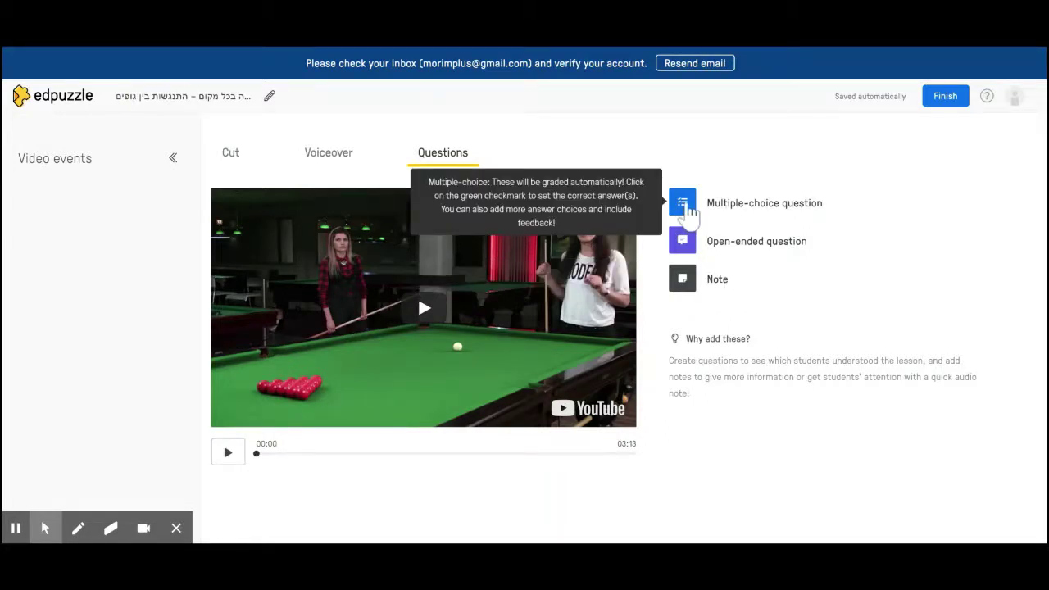
{"action": "left_click", "coordinate": [687, 207]}
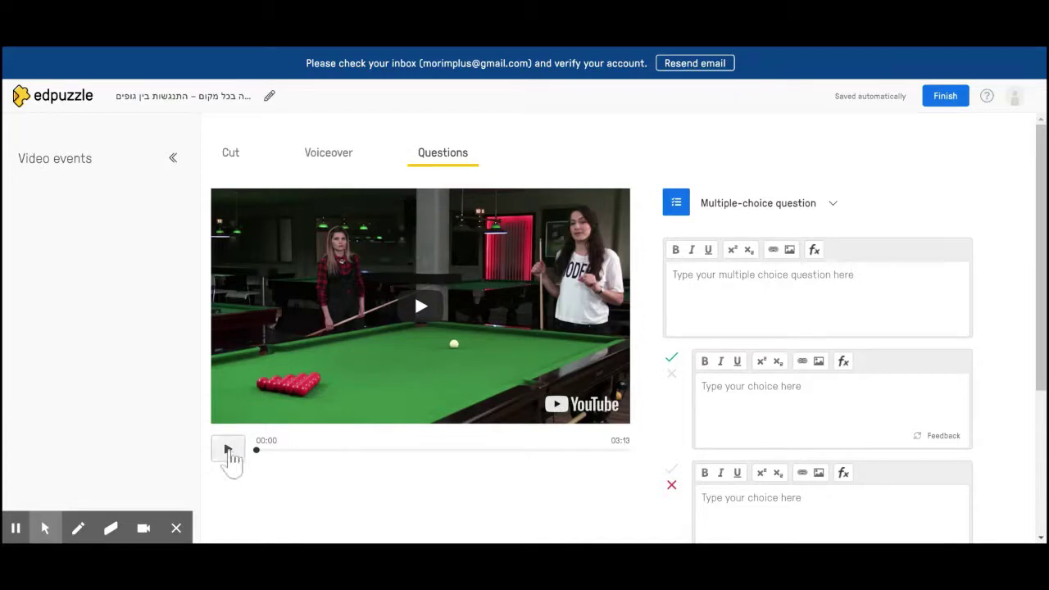
{"action": "left_click", "coordinate": [228, 451]}
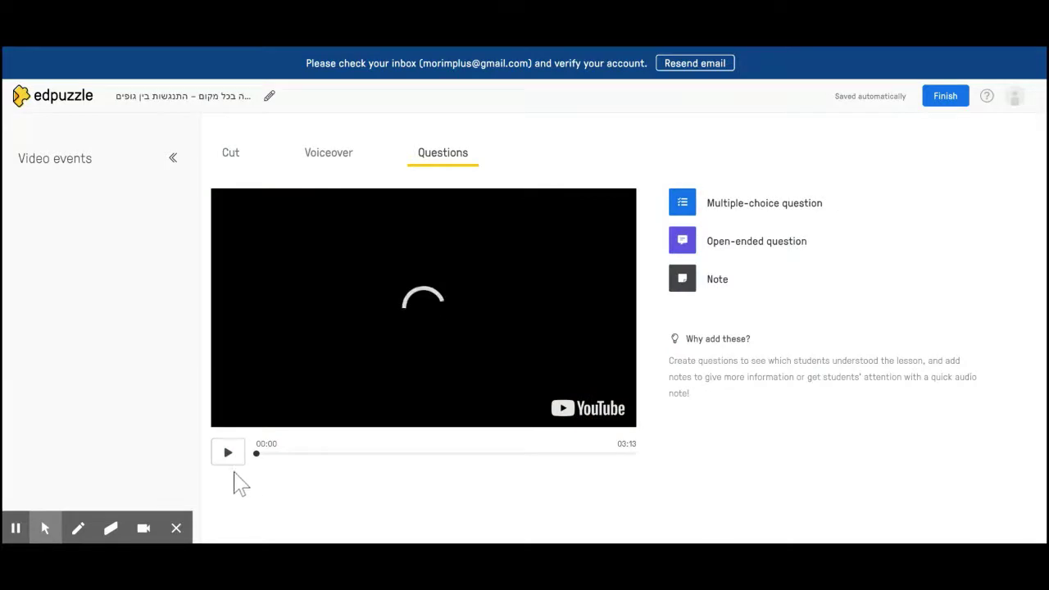
{"action": "left_click", "coordinate": [229, 453]}
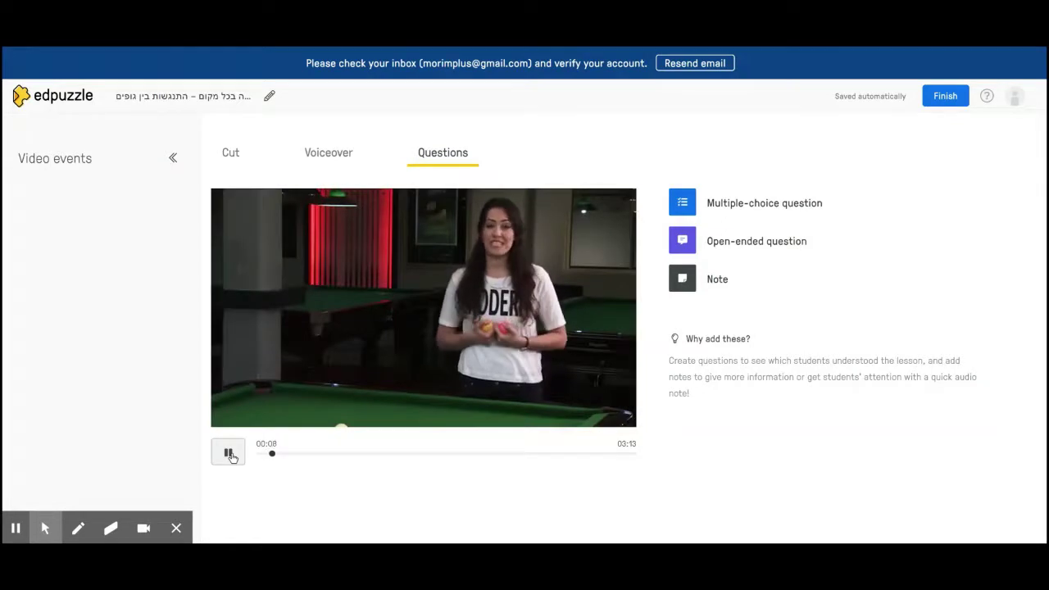
{"action": "left_click", "coordinate": [232, 459]}
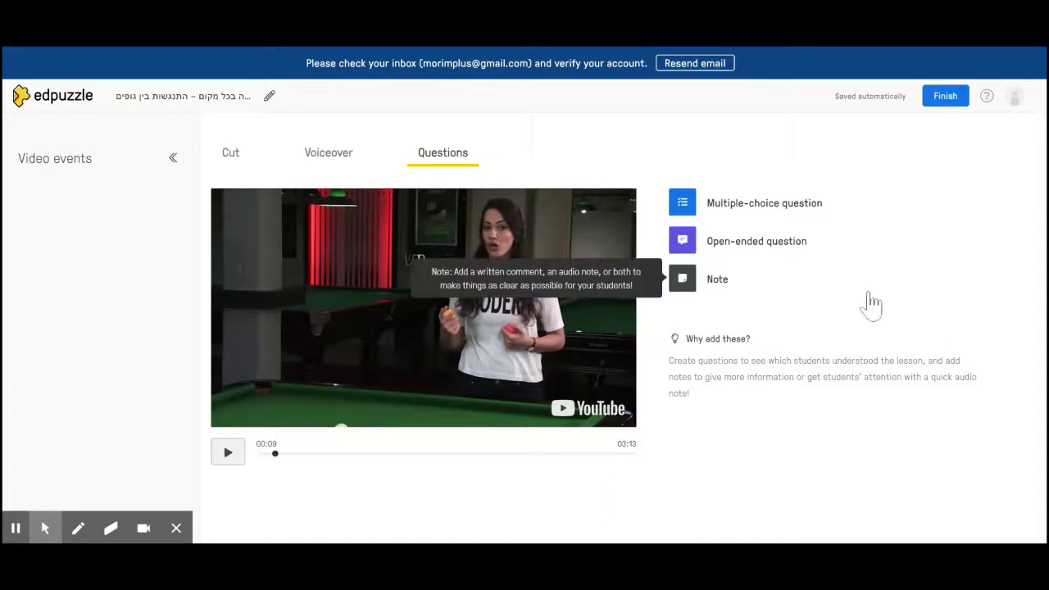
{"action": "left_click", "coordinate": [685, 211]}
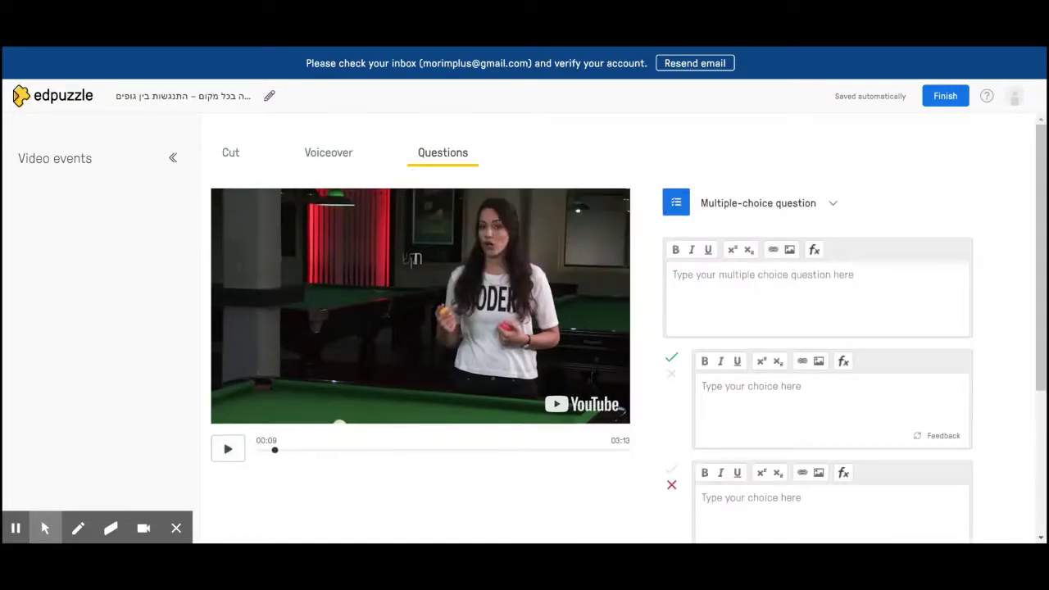
- Enter the question 'אילו שני חוקים מופיעים בסרטון?' and its answer choices, adding a third
{"action": "type", "text": "אילו ח"}
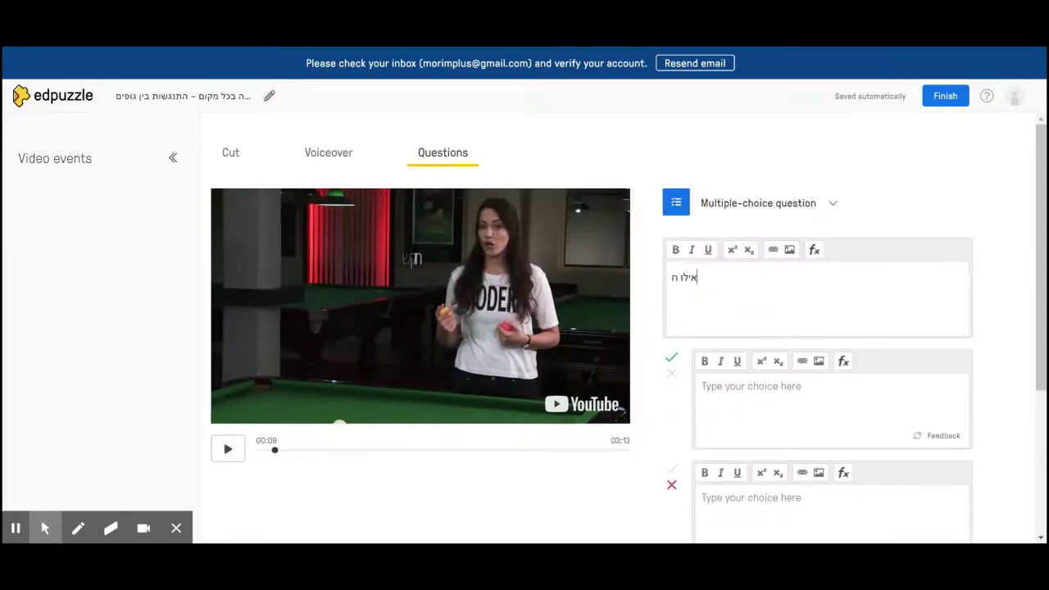
{"action": "type", "text": "וקים מסופרים בסרטון?"}
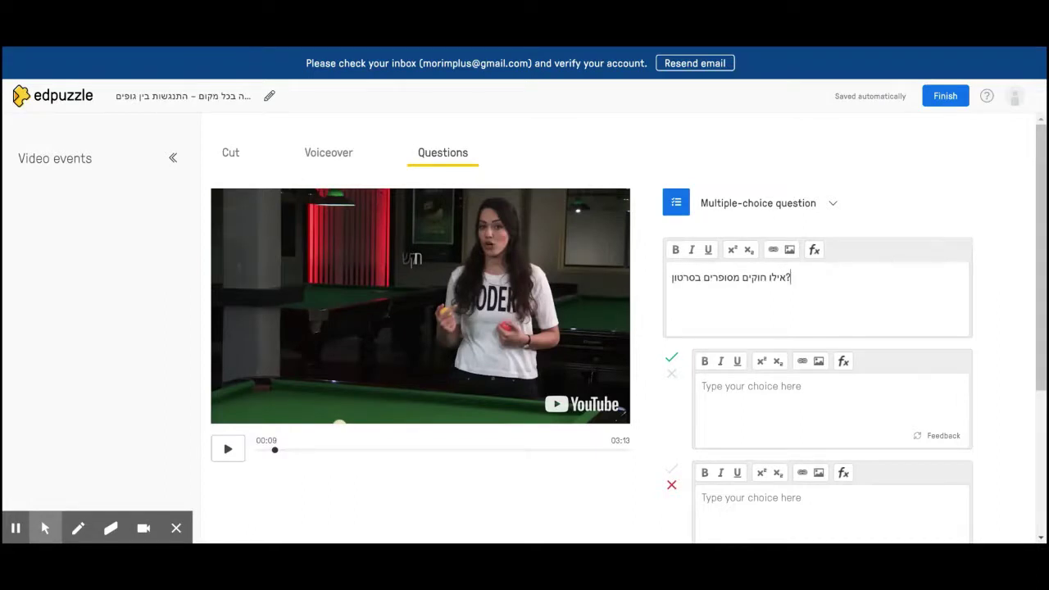
{"action": "left_click", "coordinate": [799, 392]}
{"action": "scroll", "coordinate": [831, 300], "scroll_direction": "down", "scroll_amount": 3}
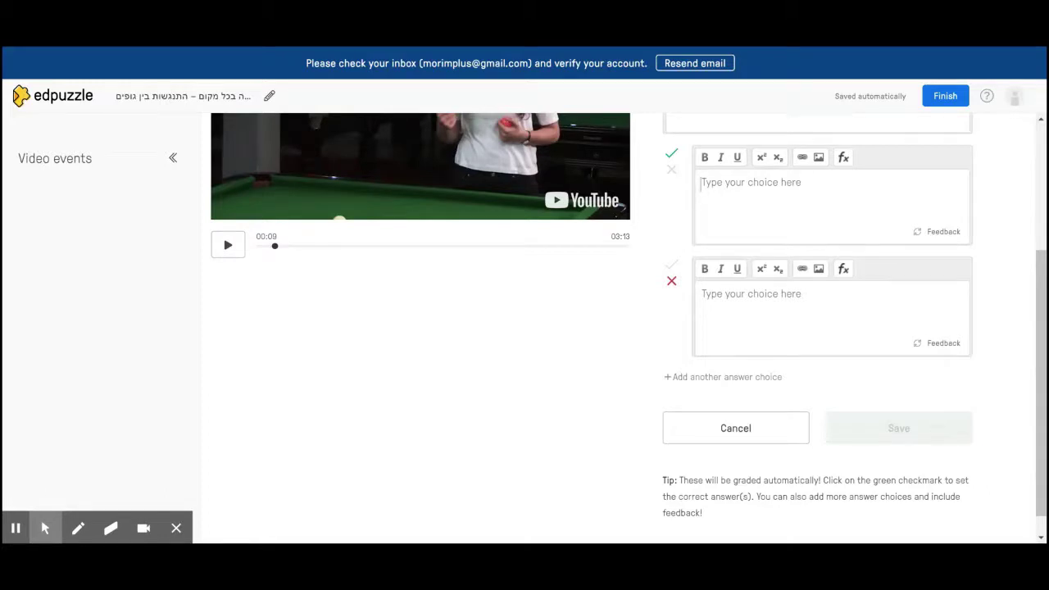
{"action": "left_click", "coordinate": [671, 169]}
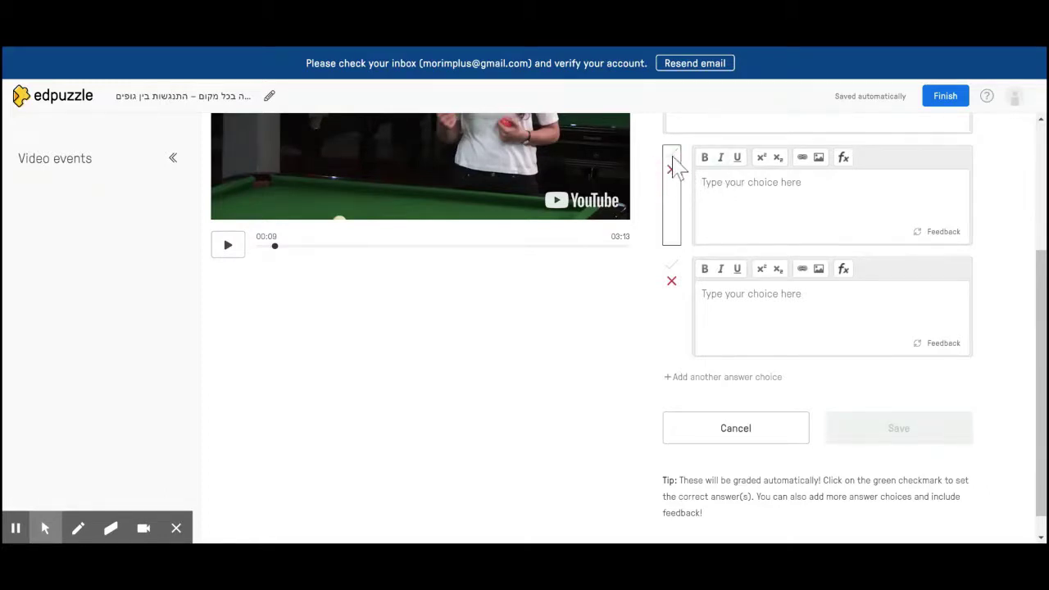
{"action": "left_click", "coordinate": [672, 266]}
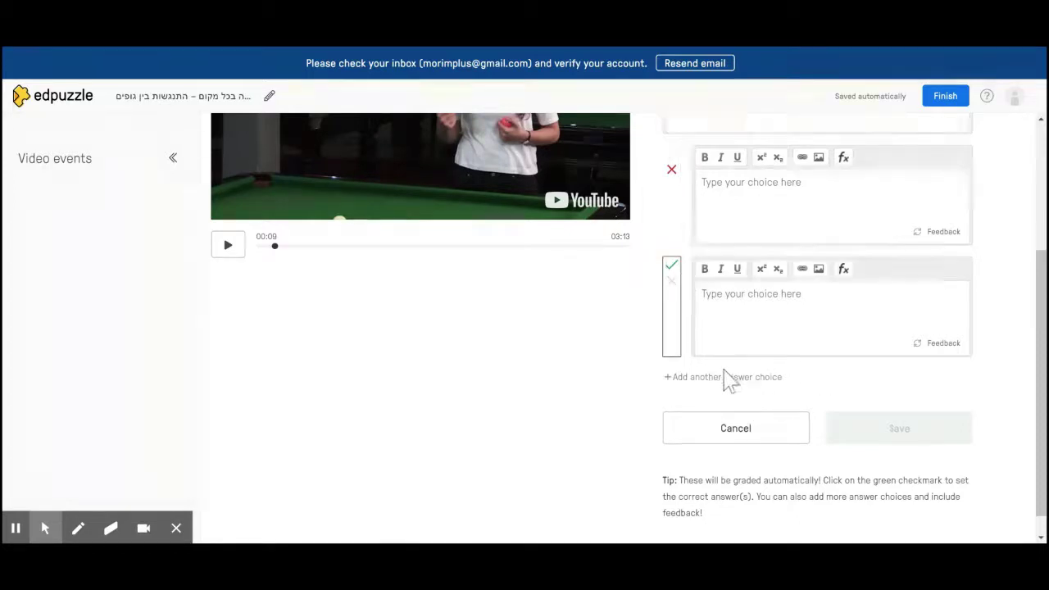
{"action": "left_click", "coordinate": [693, 382]}
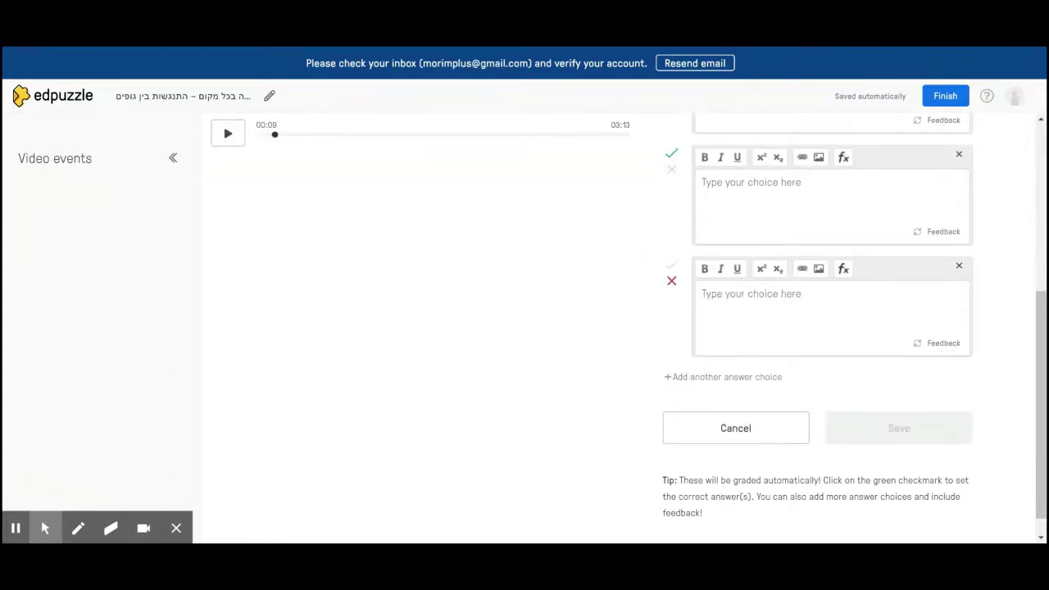
- Mark the first answer choice as the correct one
{"action": "scroll", "coordinate": [819, 328], "scroll_direction": "up", "scroll_amount": 2}
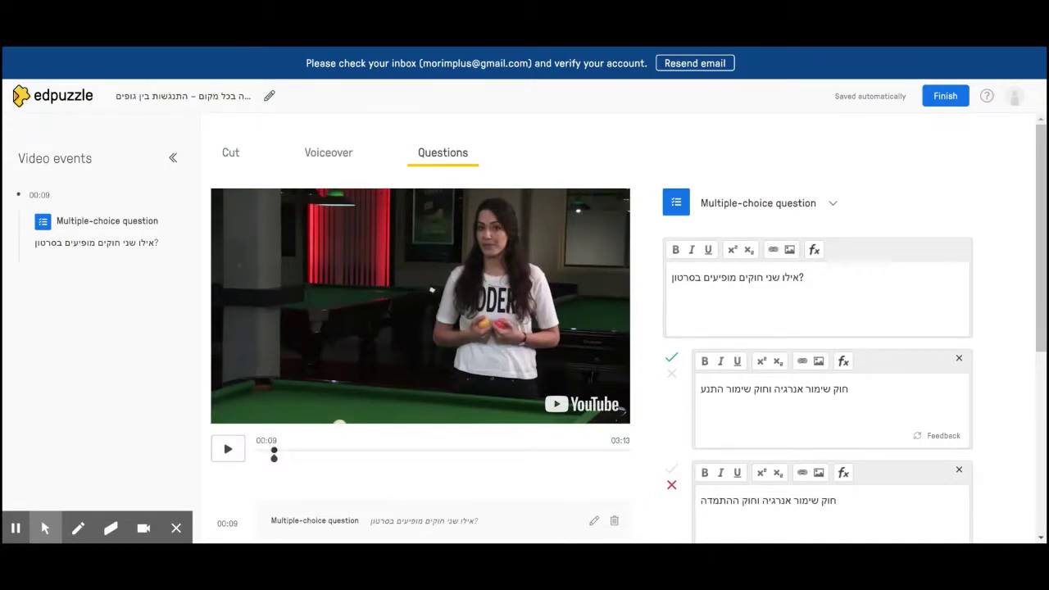
{"action": "scroll", "coordinate": [623, 327], "scroll_direction": "down", "scroll_amount": 3}
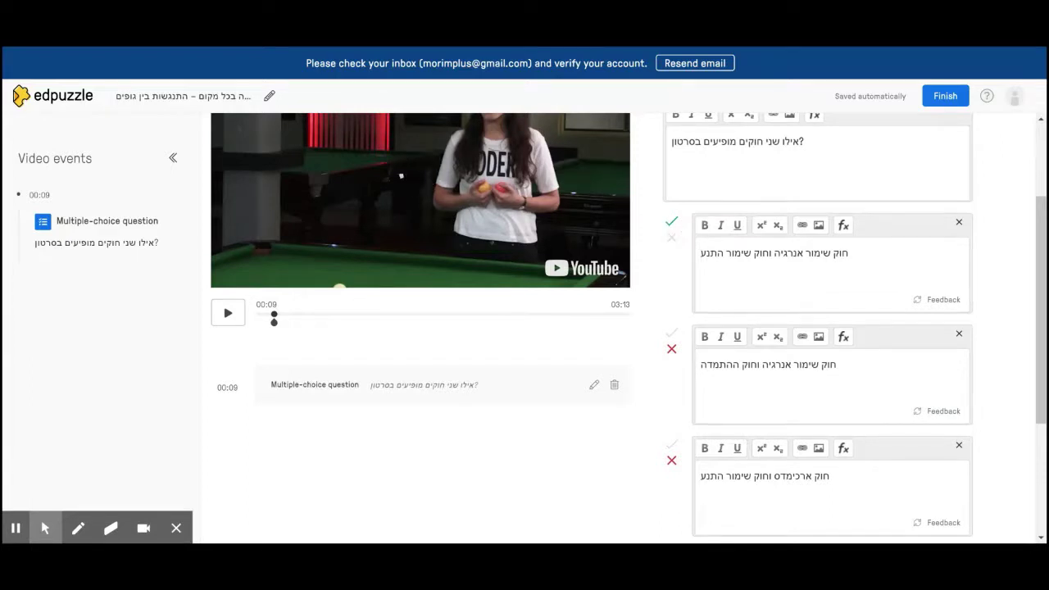
{"action": "scroll", "coordinate": [866, 328], "scroll_direction": "down", "scroll_amount": 3}
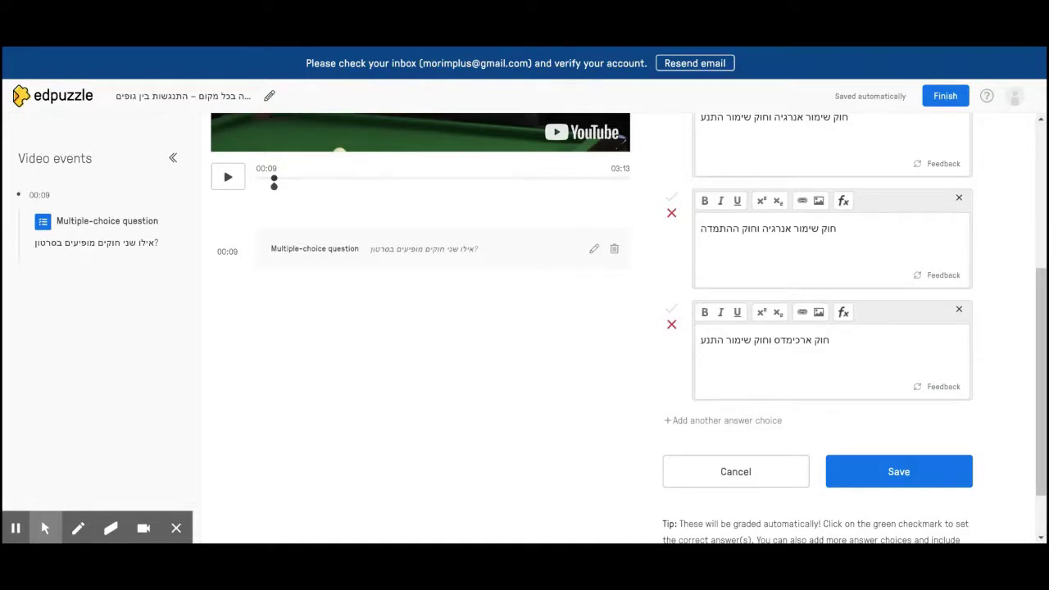
{"action": "scroll", "coordinate": [675, 246], "scroll_direction": "up", "scroll_amount": 3}
{"action": "left_click", "coordinate": [671, 221]}
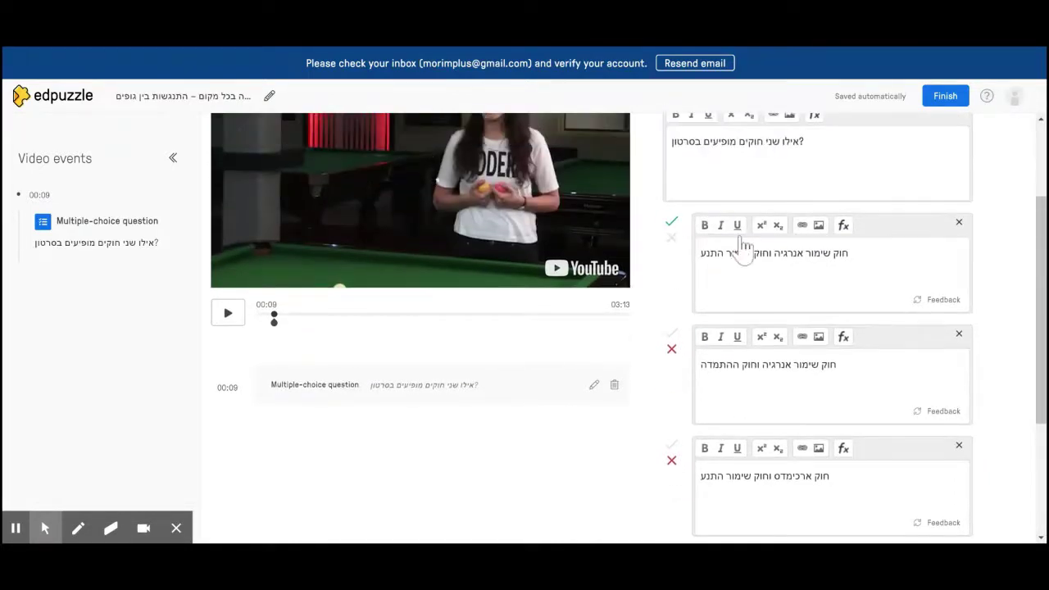
{"action": "scroll", "coordinate": [740, 241], "scroll_direction": "down", "scroll_amount": 1}
{"action": "scroll", "coordinate": [820, 328], "scroll_direction": "down", "scroll_amount": 3}
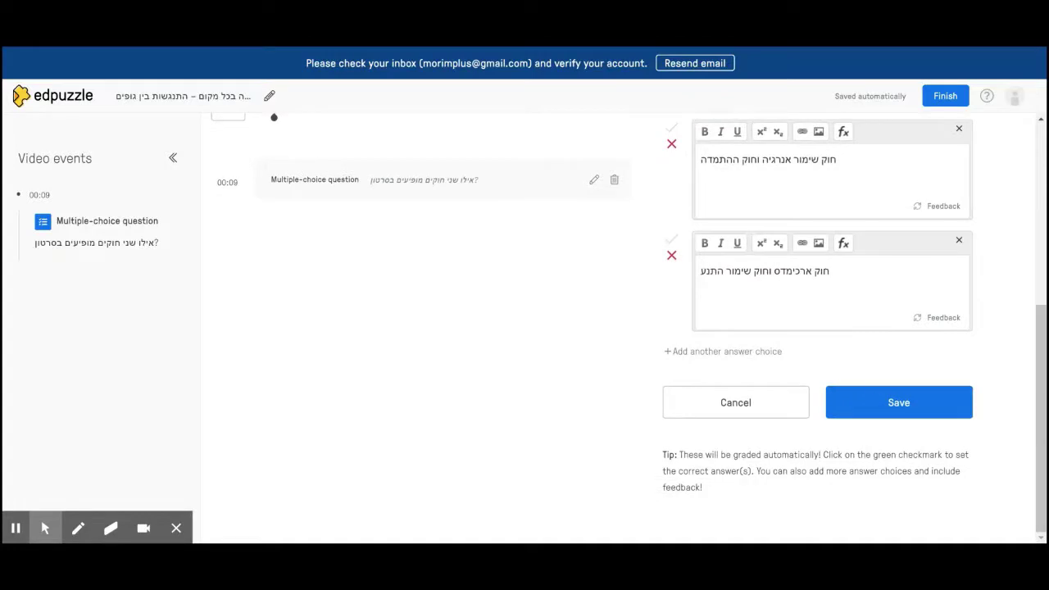
- Save the 0:09 question, continue past it in the preview, and pause the video at 0:20
{"action": "left_click", "coordinate": [899, 402]}
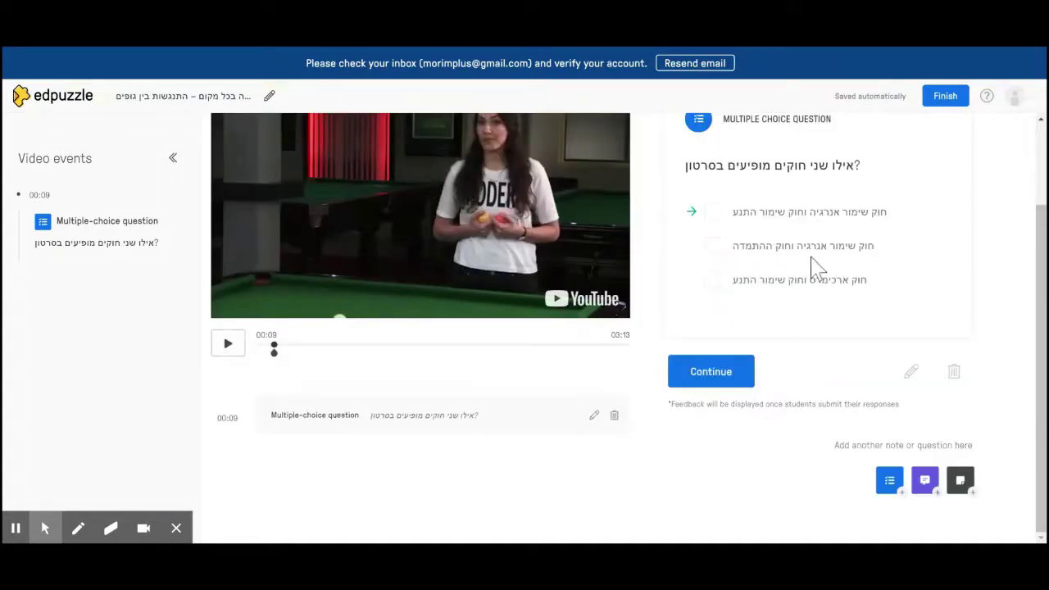
{"action": "scroll", "coordinate": [760, 241], "scroll_direction": "up", "scroll_amount": 1}
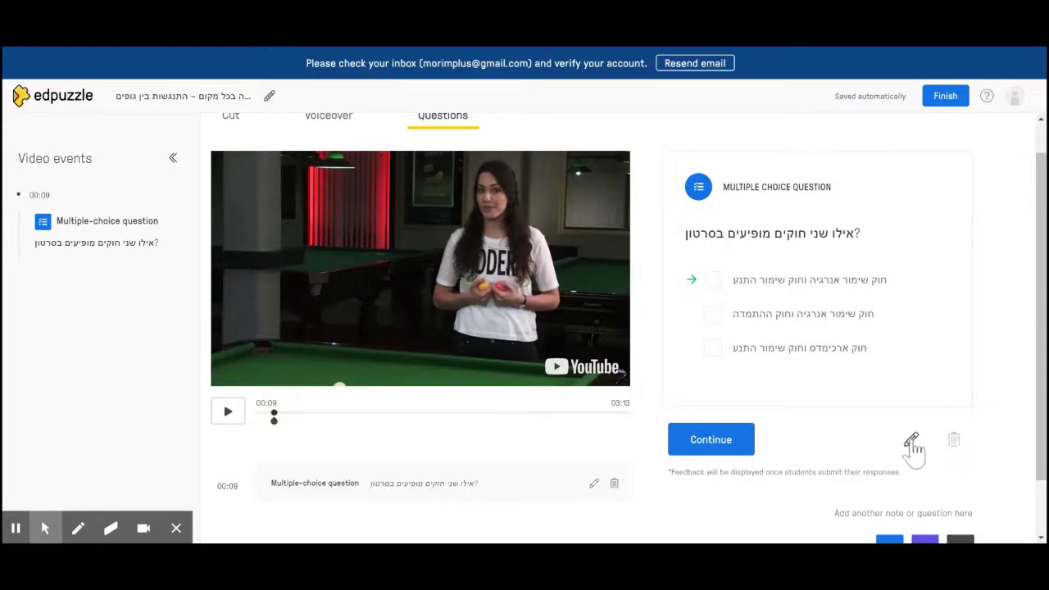
{"action": "left_click", "coordinate": [721, 446]}
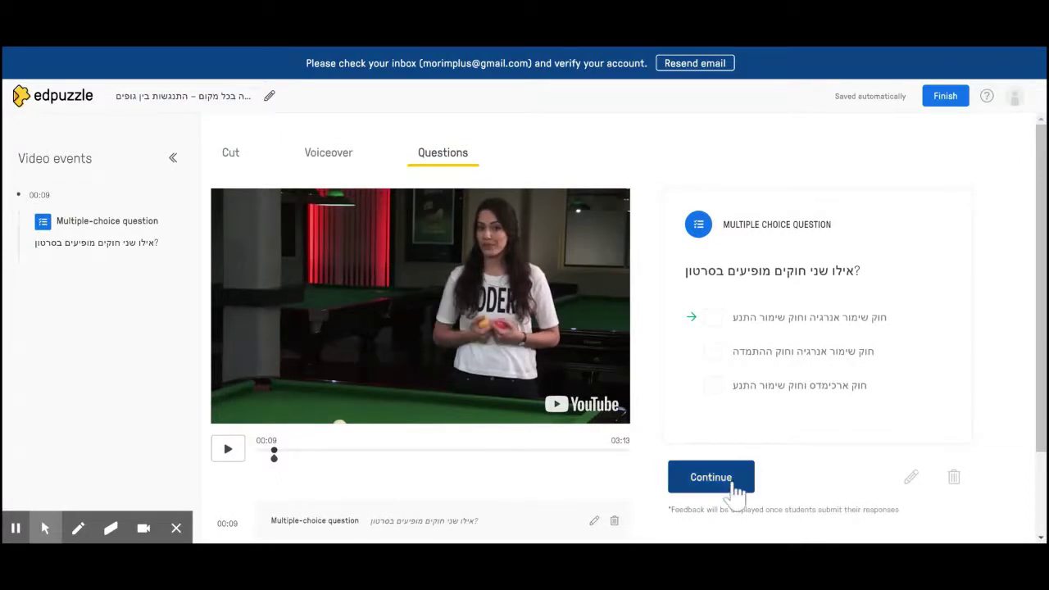
{"action": "left_click", "coordinate": [729, 485]}
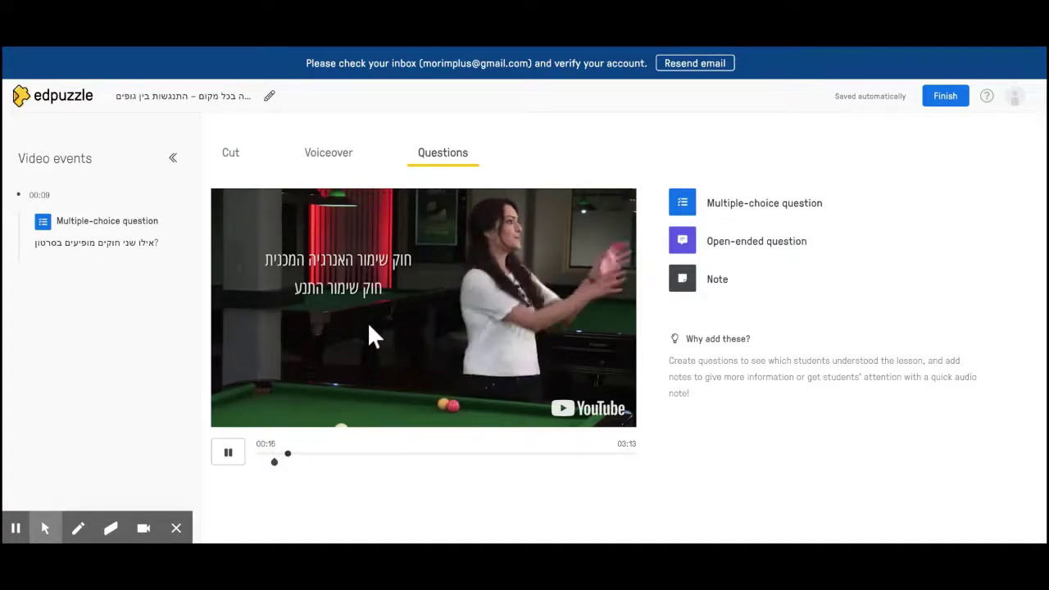
{"action": "left_click", "coordinate": [228, 453]}
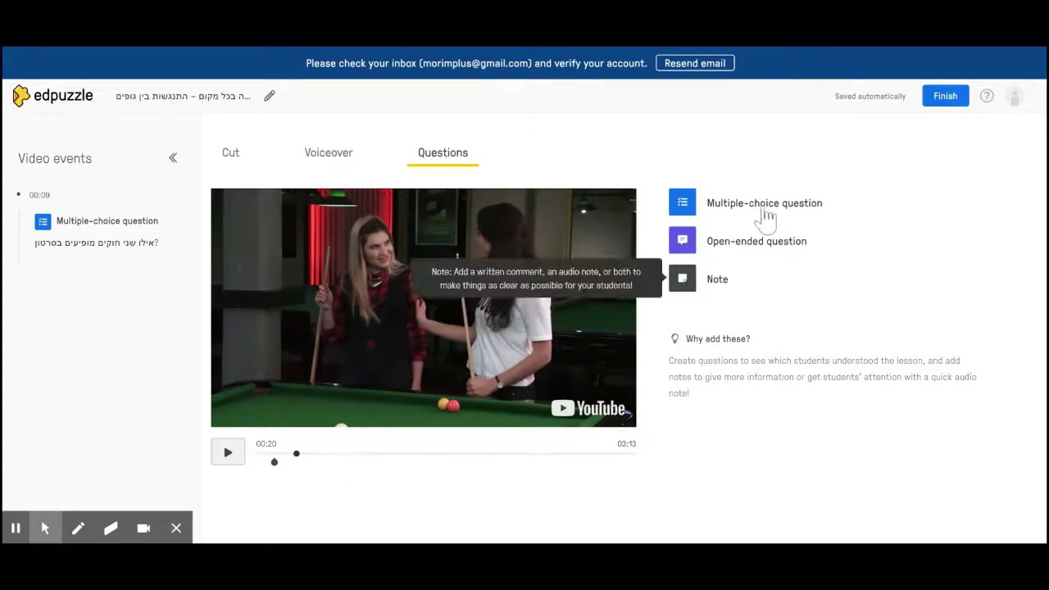
- Finish the collisions lesson, make it Public, and open its class-assignment dialog
{"action": "left_click", "coordinate": [946, 99]}
{"action": "left_click", "coordinate": [903, 236]}
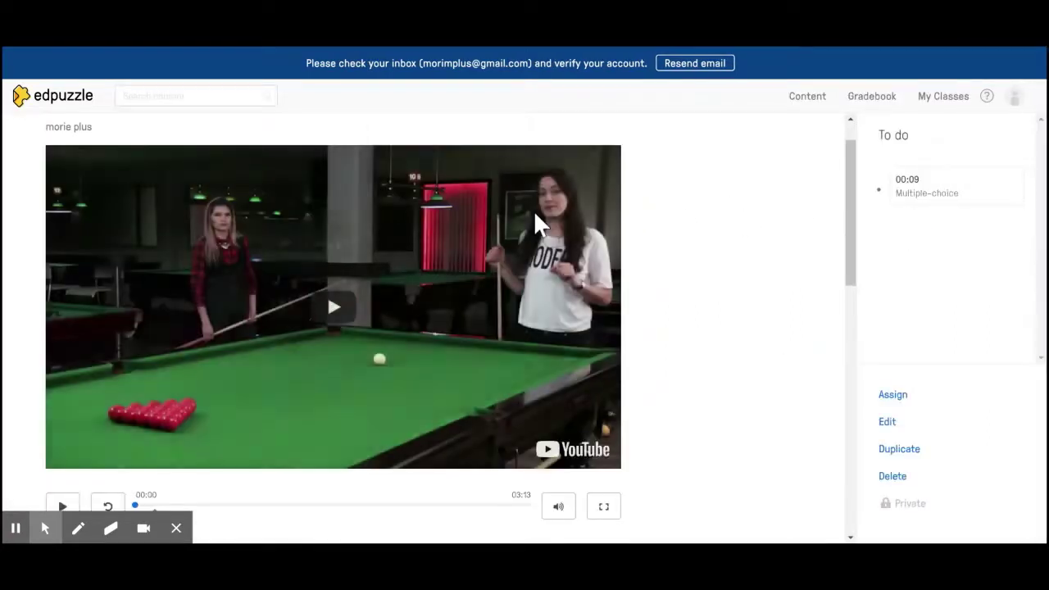
{"action": "scroll", "coordinate": [508, 254], "scroll_direction": "down", "scroll_amount": 1}
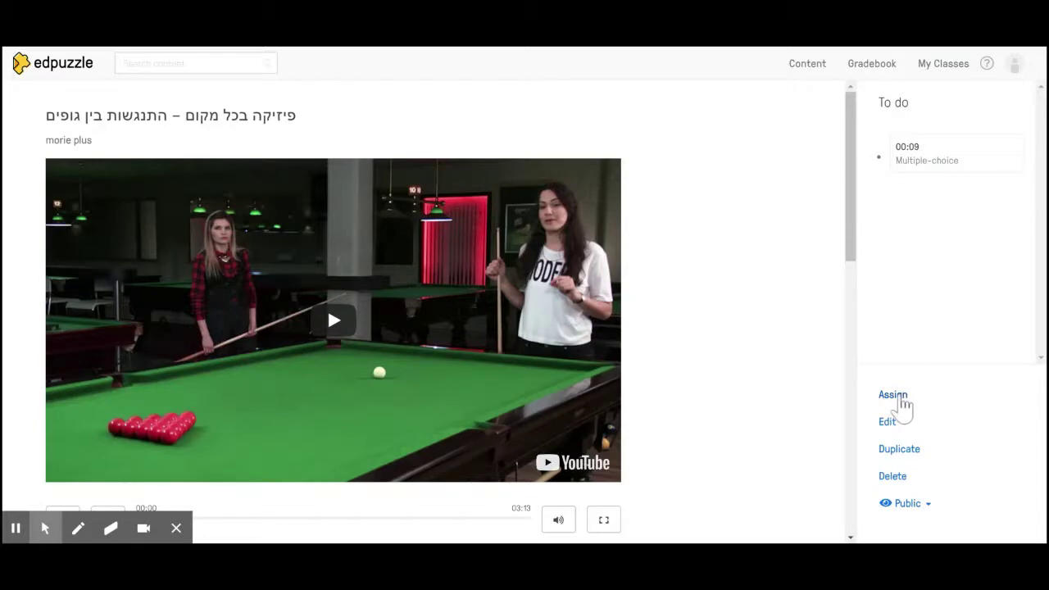
{"action": "left_click", "coordinate": [893, 396]}
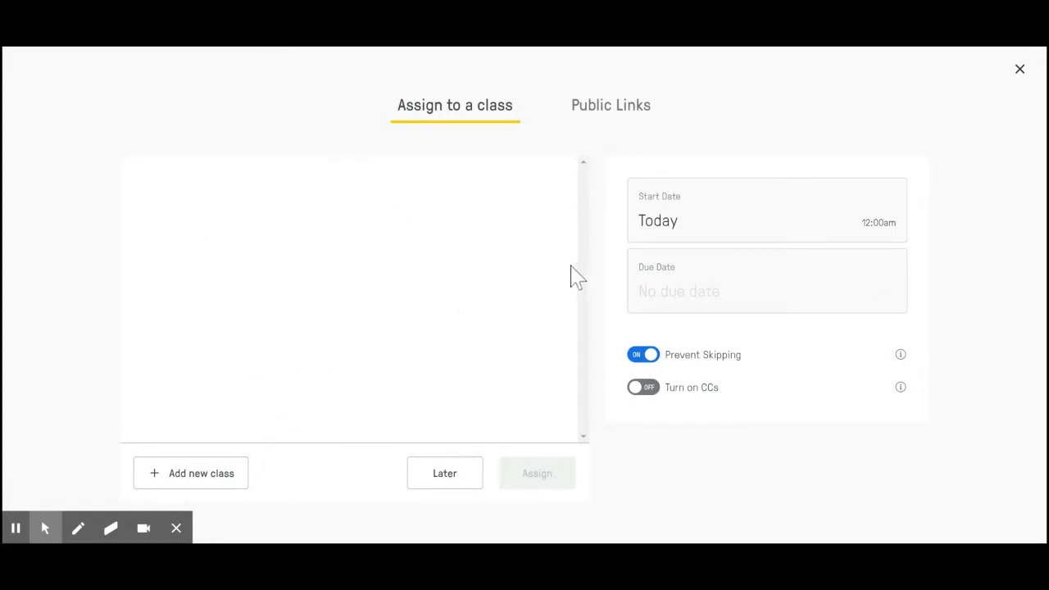
- Copy the lesson's public link from the Public Links tab of the Assign dialog
{"action": "left_click", "coordinate": [619, 114]}
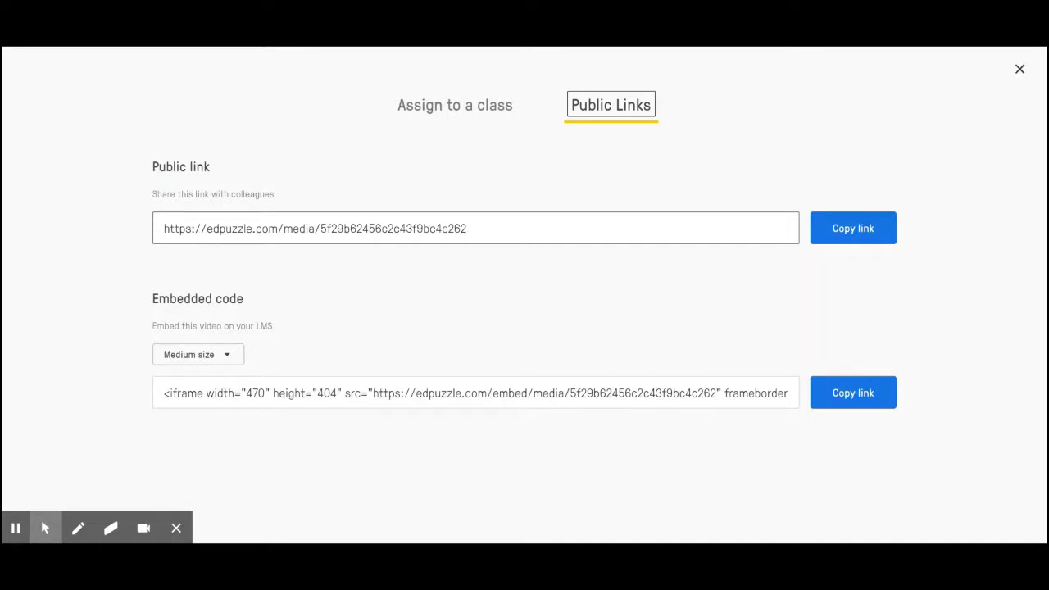
{"action": "left_click", "coordinate": [860, 236]}
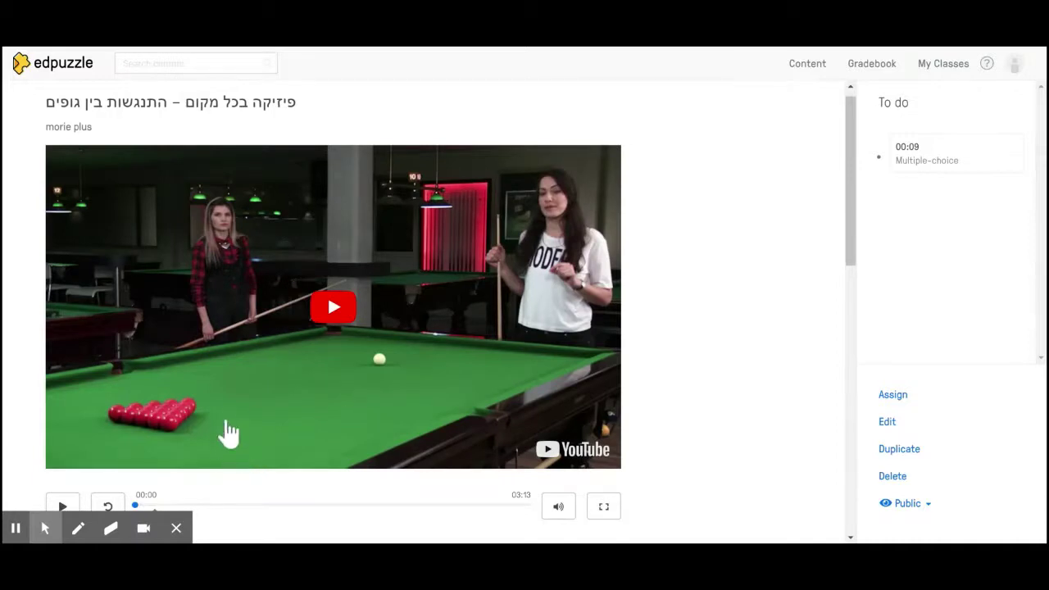
{"action": "scroll", "coordinate": [229, 427], "scroll_direction": "down", "scroll_amount": 2}
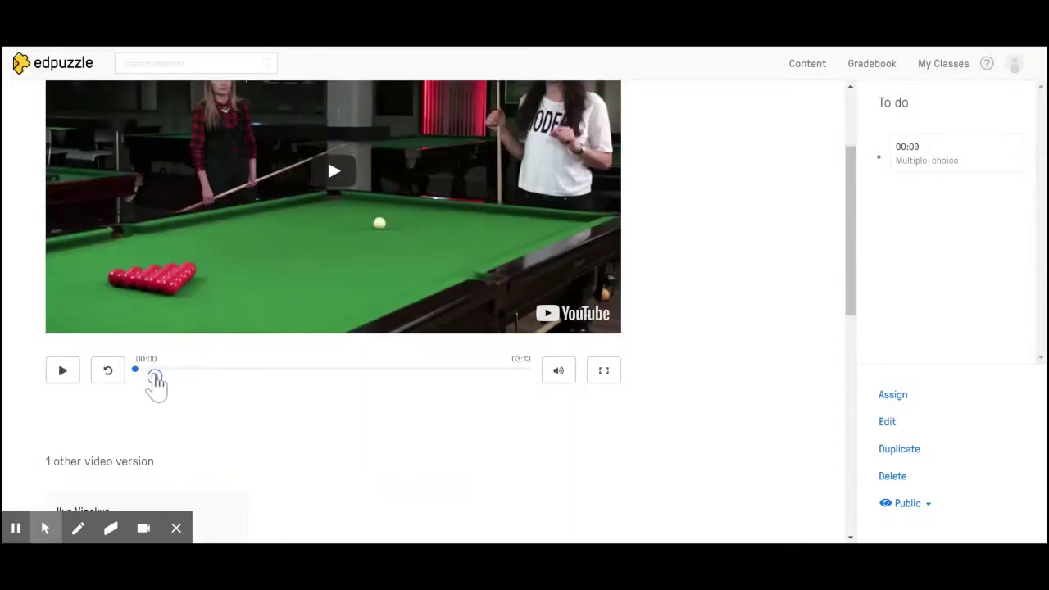